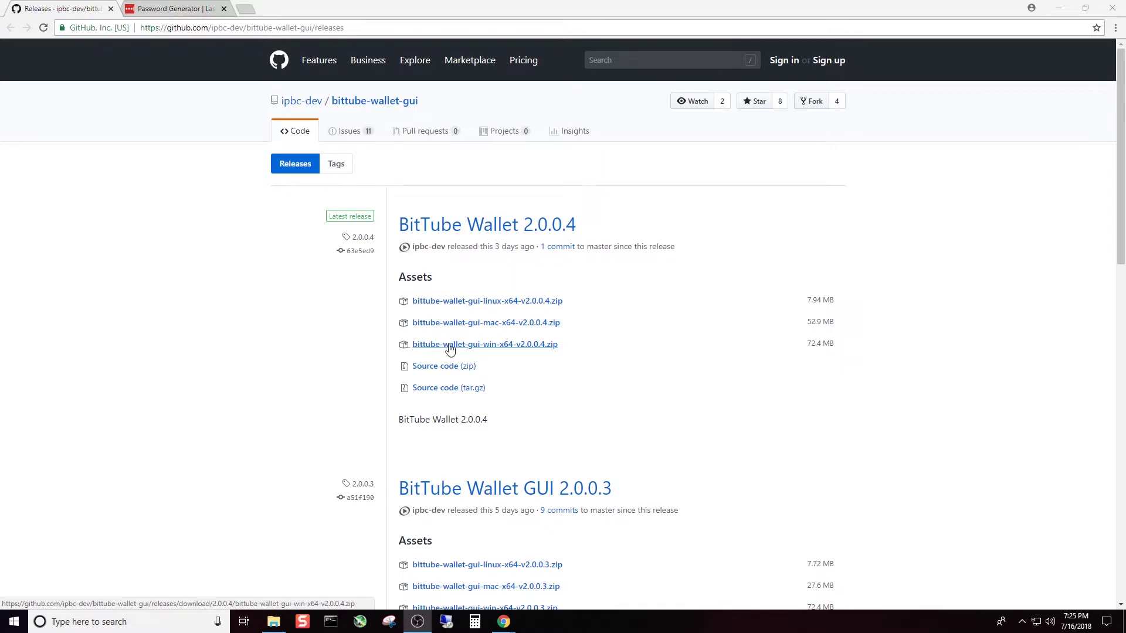
Download bittube-wallet-gui-win-x64-v2.0.0.4.zip (72.4 MB) from the BitTube Wallet 2.0.0.4 release
{"action": "left_click", "coordinate": [450, 350]}
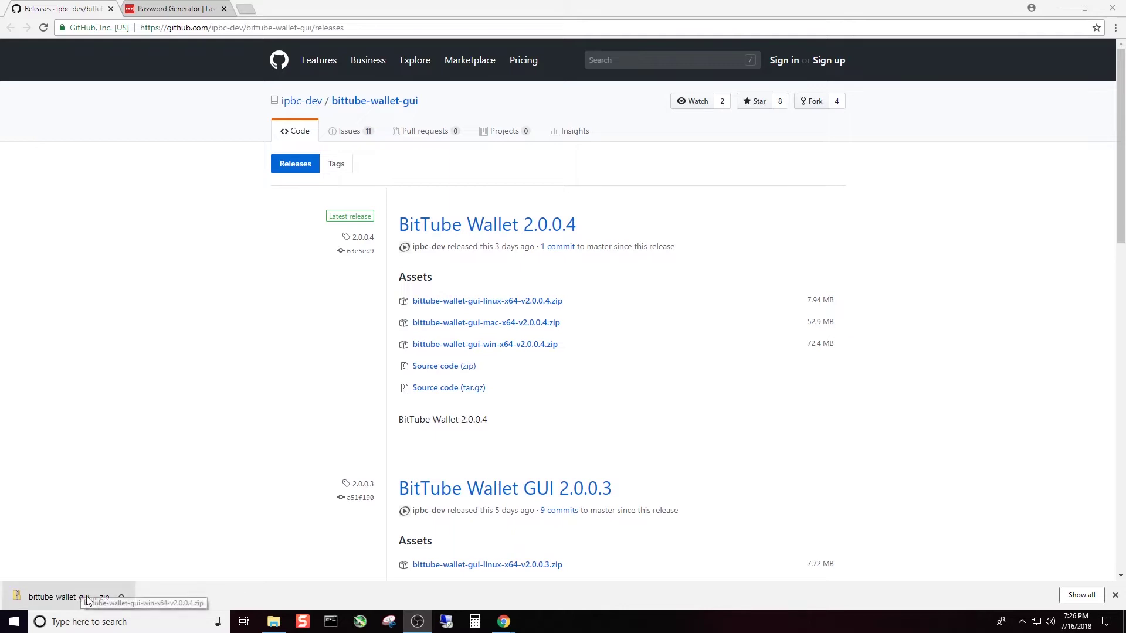
Show the downloaded wallet zip in the Downloads folder and shift that window left
{"action": "left_click", "coordinate": [121, 596]}
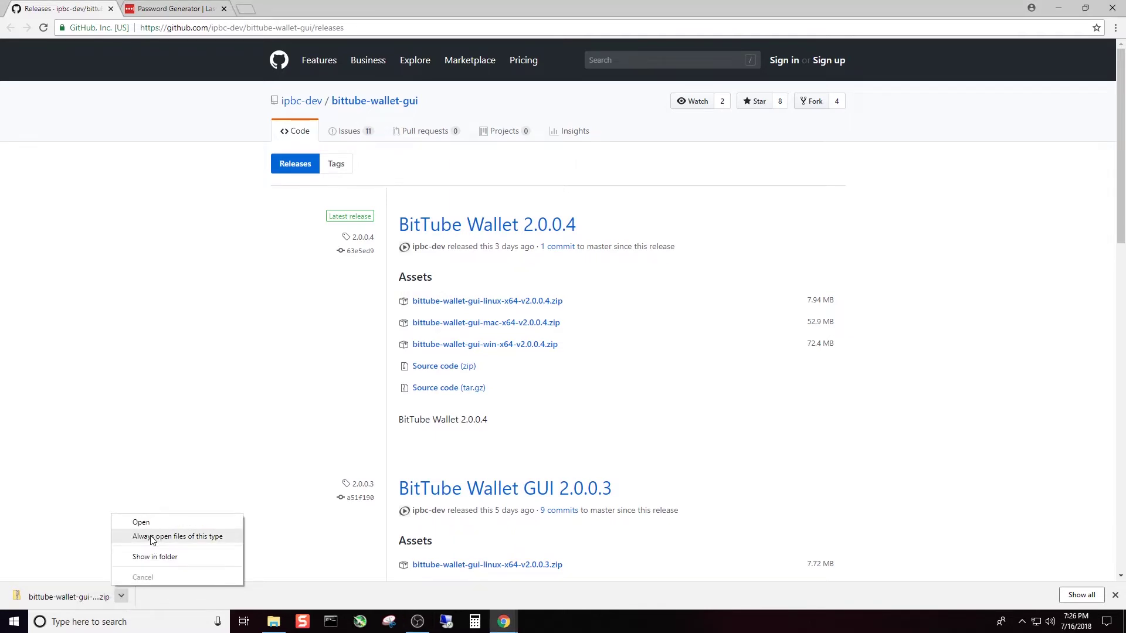
{"action": "left_click", "coordinate": [150, 557]}
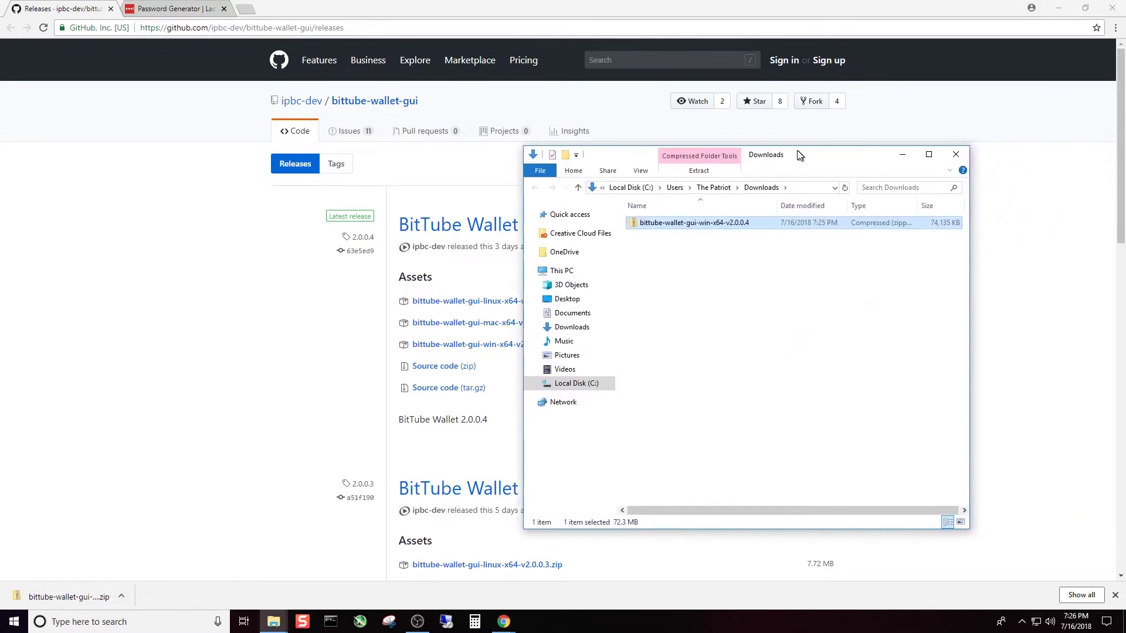
{"action": "left_click_drag", "start_coordinate": [800, 153], "coordinate": [717, 151]}
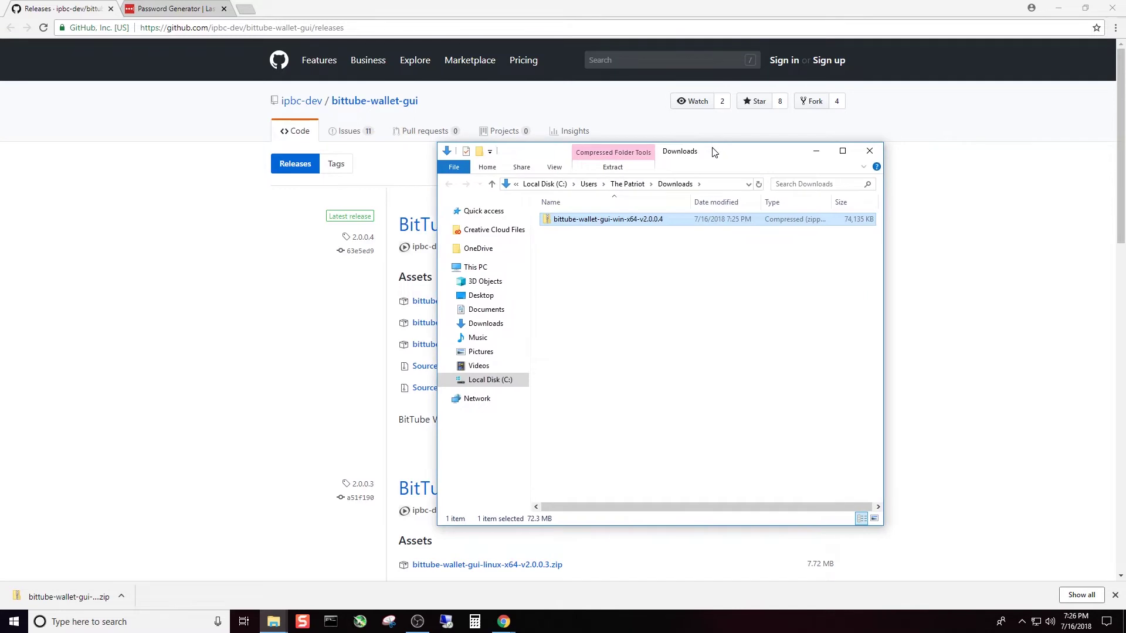
Maximize Downloads, open the wallet zip and try running bittube-wallet-gui from inside it
{"action": "left_click", "coordinate": [843, 151]}
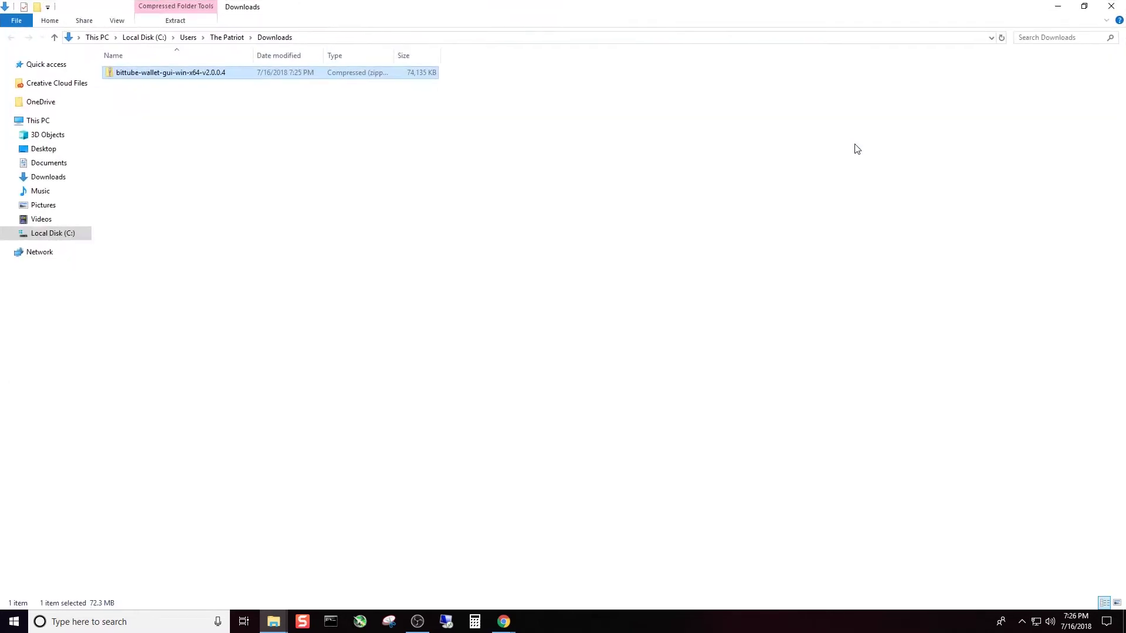
{"action": "double_click", "coordinate": [129, 78]}
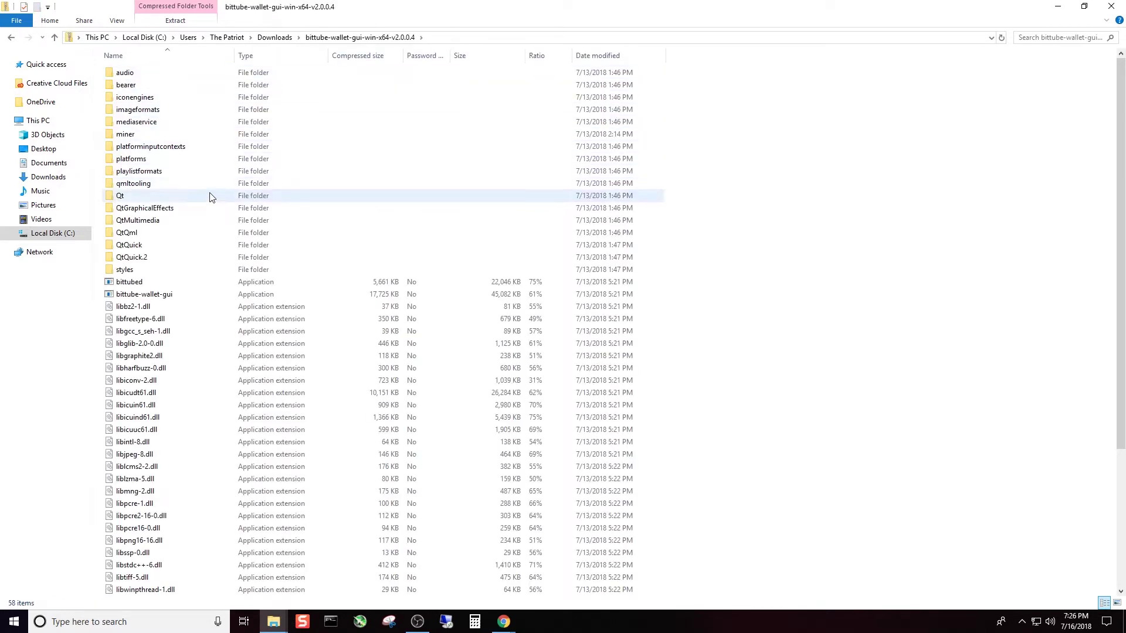
{"action": "scroll", "coordinate": [227, 261], "scroll_direction": "down", "scroll_amount": 5}
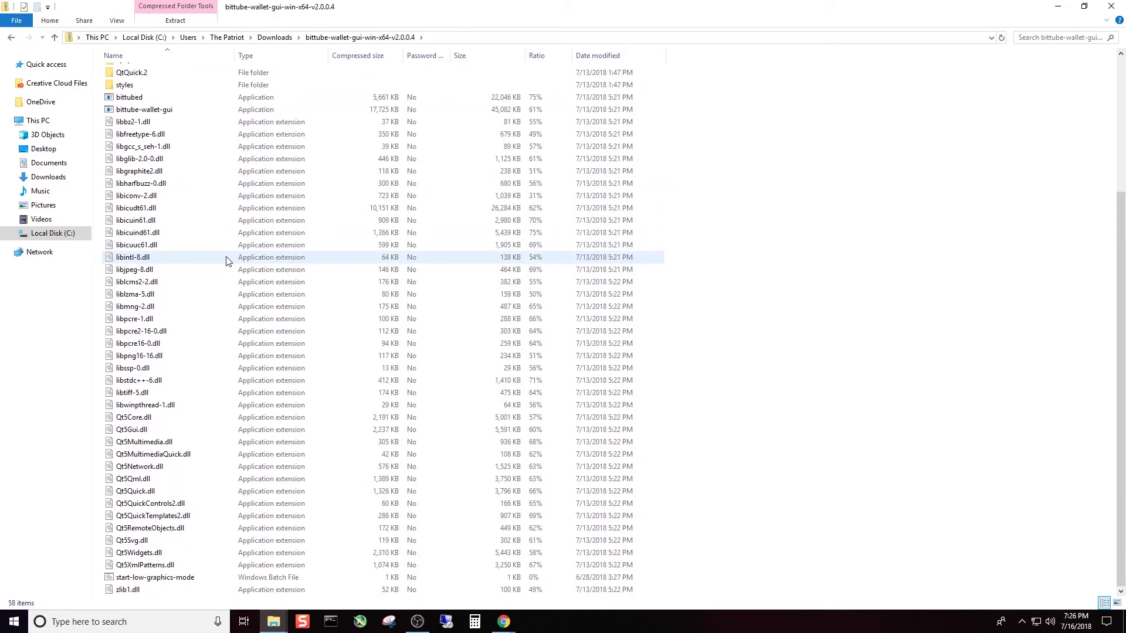
{"action": "scroll", "coordinate": [227, 260], "scroll_direction": "up", "scroll_amount": 5}
{"action": "scroll", "coordinate": [223, 264], "scroll_direction": "up", "scroll_amount": 1}
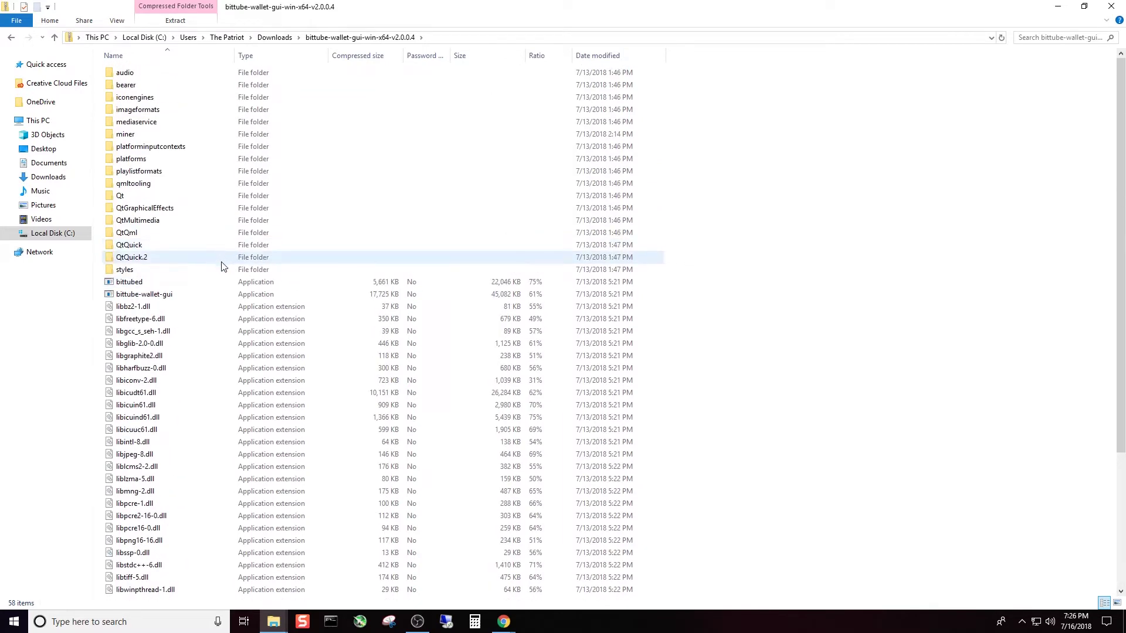
{"action": "double_click", "coordinate": [169, 300]}
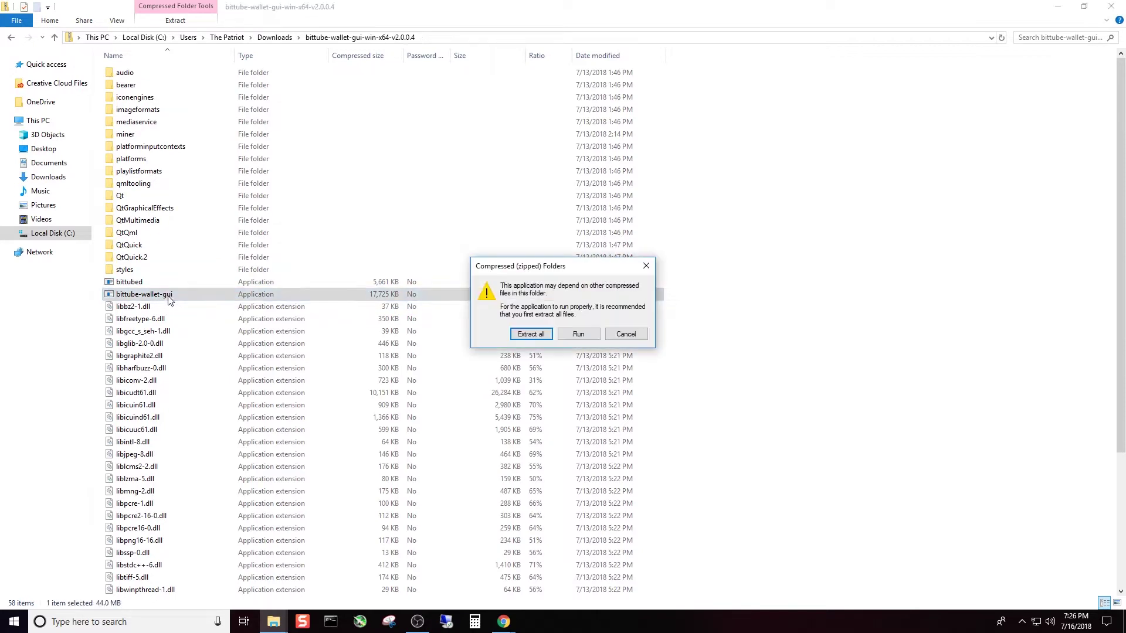
Choose Extract all for the wallet zip and browse for a different destination folder
{"action": "left_click", "coordinate": [540, 337]}
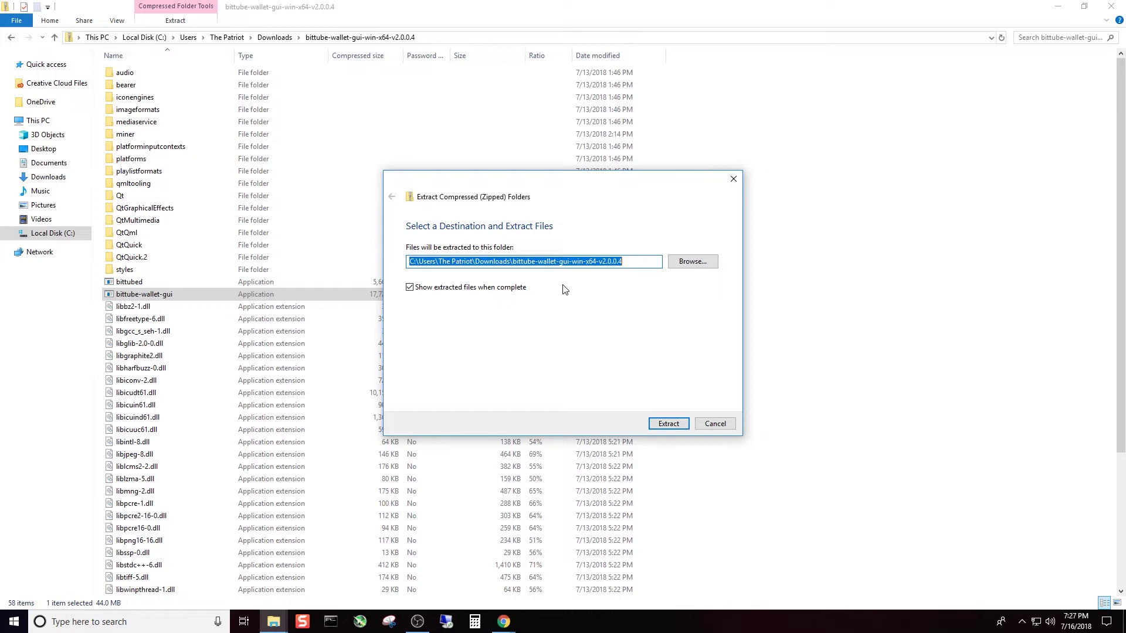
{"action": "left_click", "coordinate": [690, 260]}
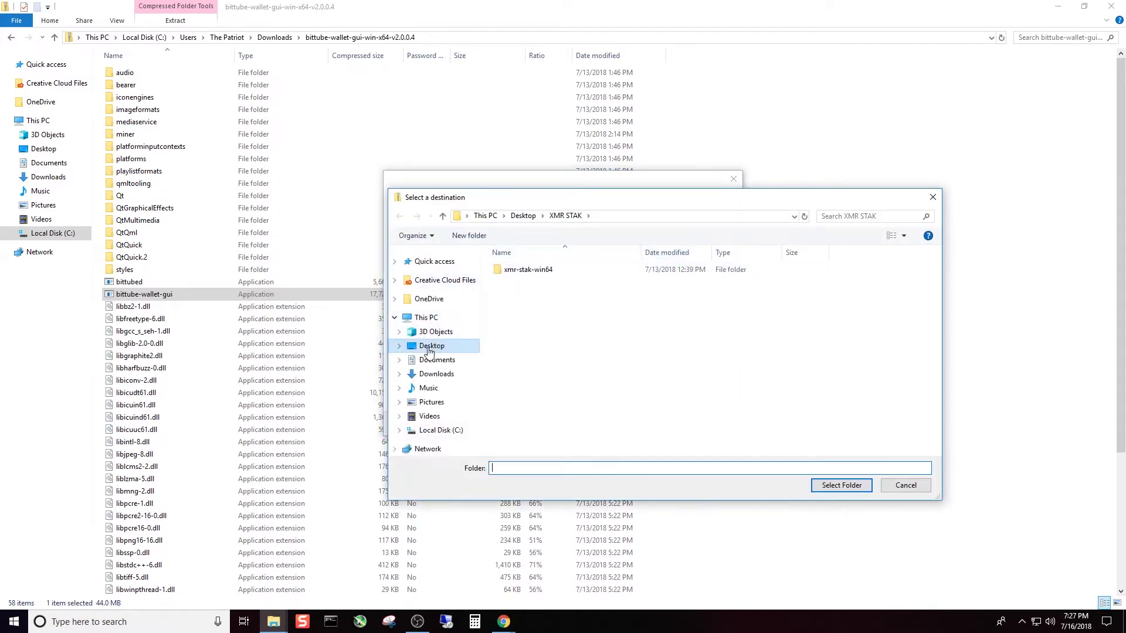
Set the Desktop as the extraction destination and extract the 762 wallet files
{"action": "left_click", "coordinate": [432, 346]}
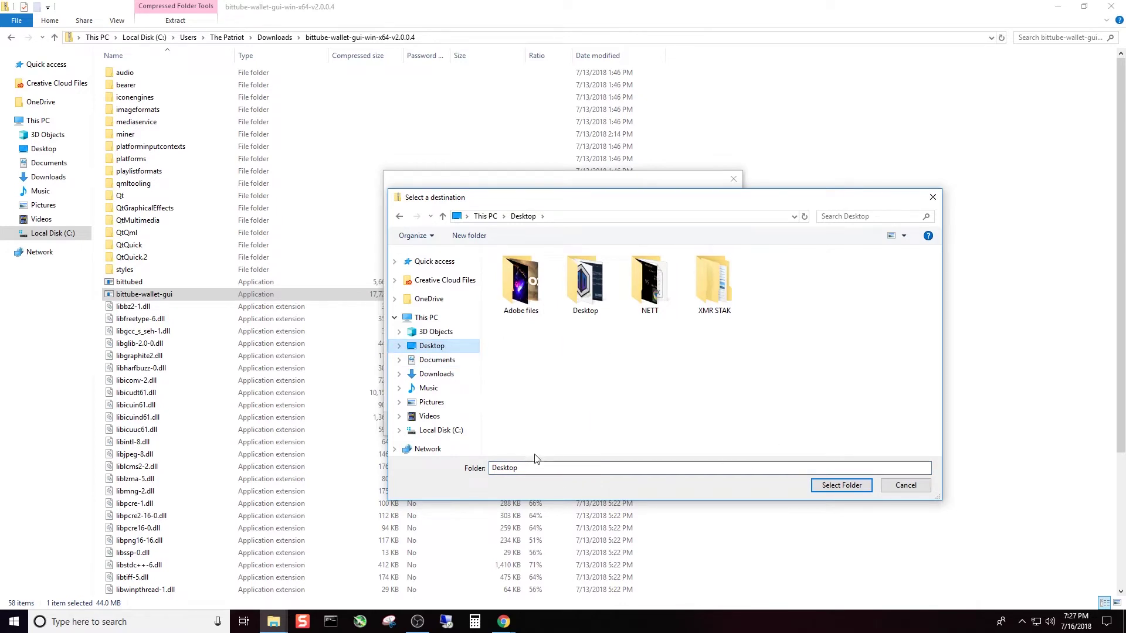
{"action": "double_click", "coordinate": [493, 468]}
{"action": "key", "text": "BackSpace"}
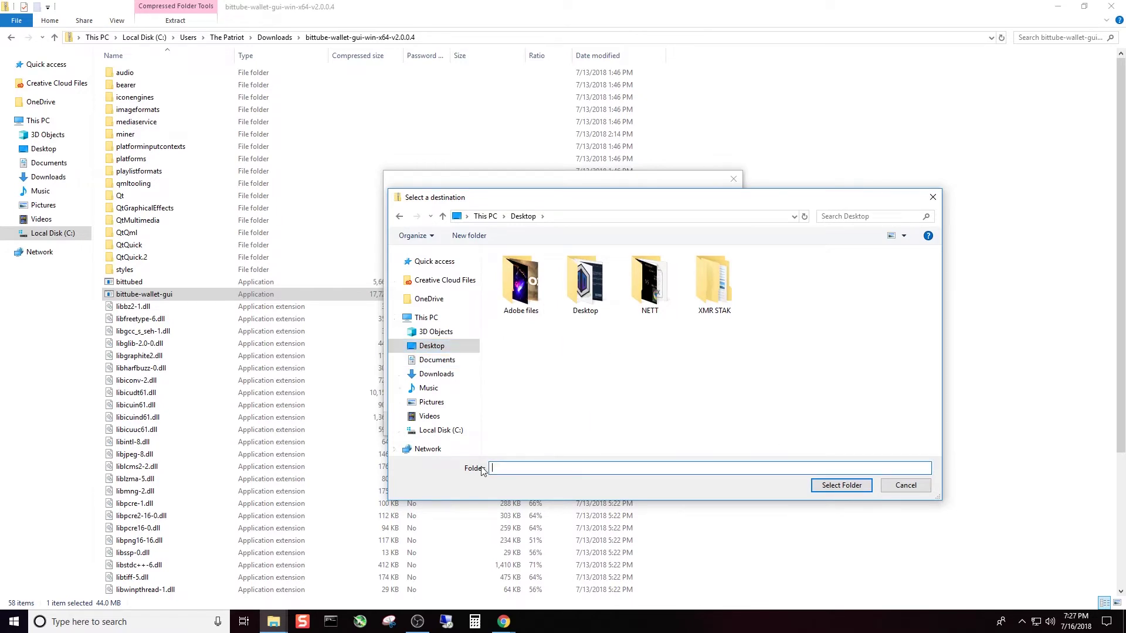
{"action": "left_click", "coordinate": [842, 485]}
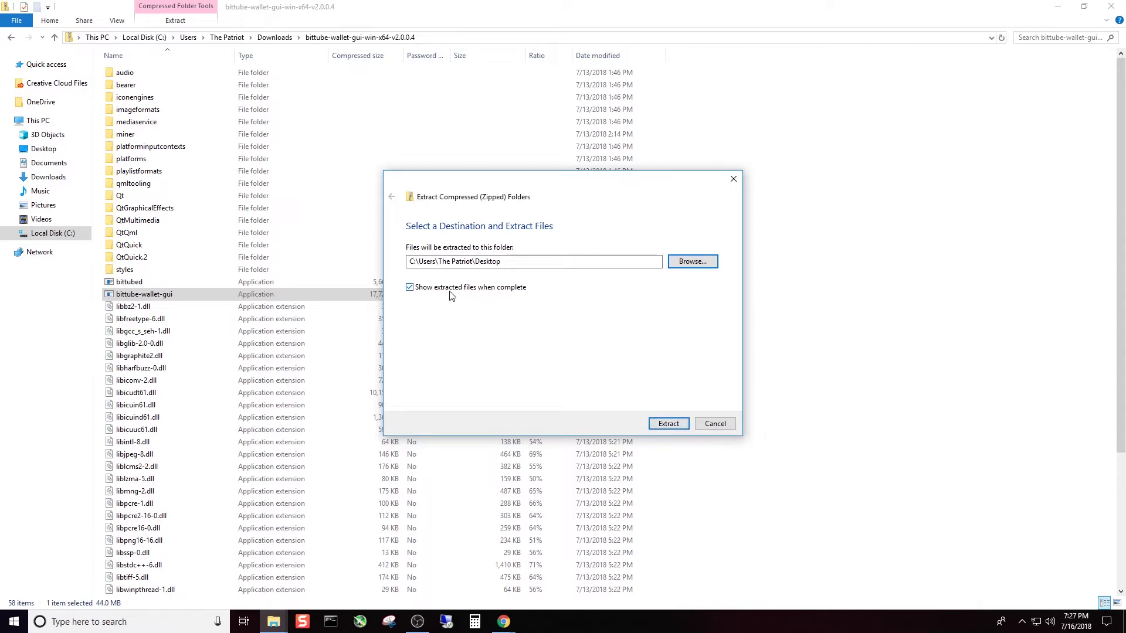
{"action": "left_click", "coordinate": [662, 424]}
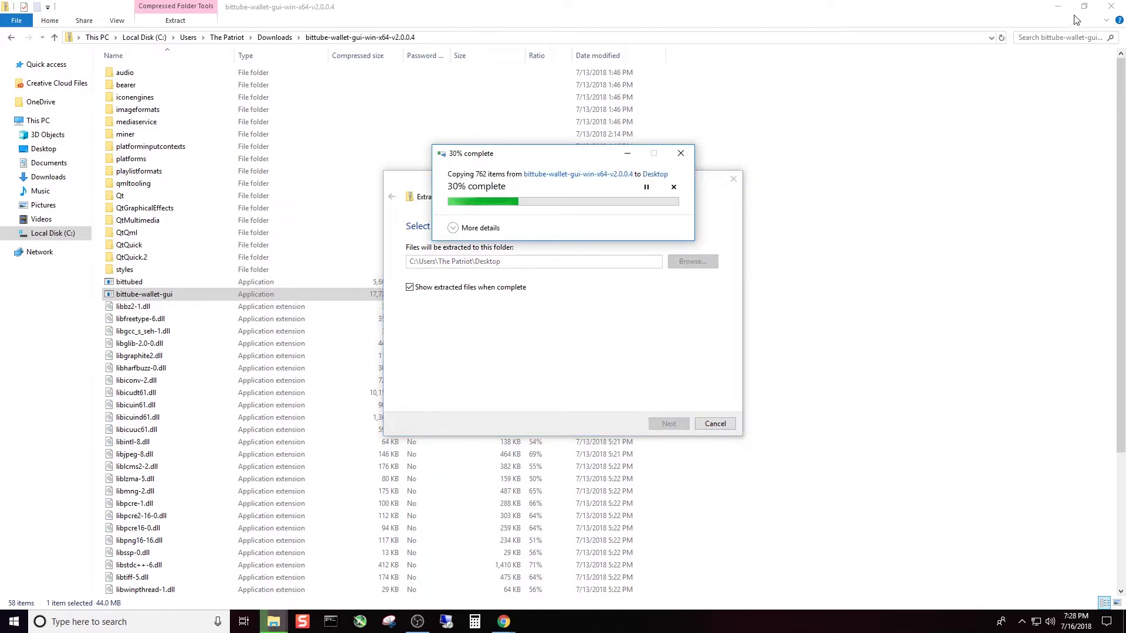
Close the zip window, minimize the browser and create a desktop folder named Youtube
{"action": "left_click", "coordinate": [1108, 8]}
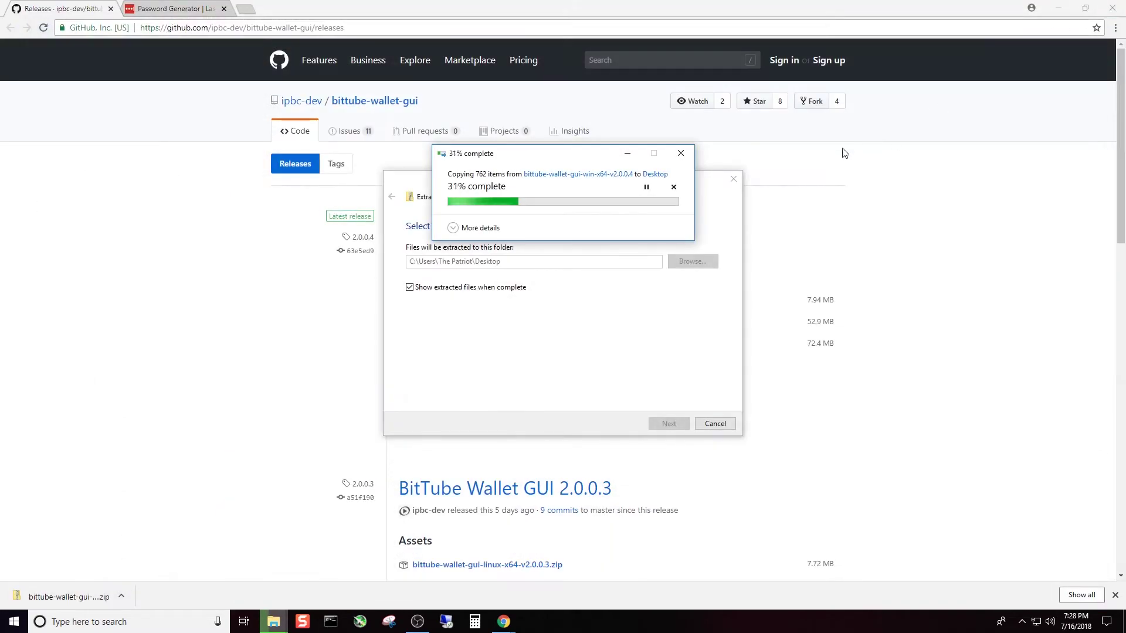
{"action": "left_click", "coordinate": [1059, 8]}
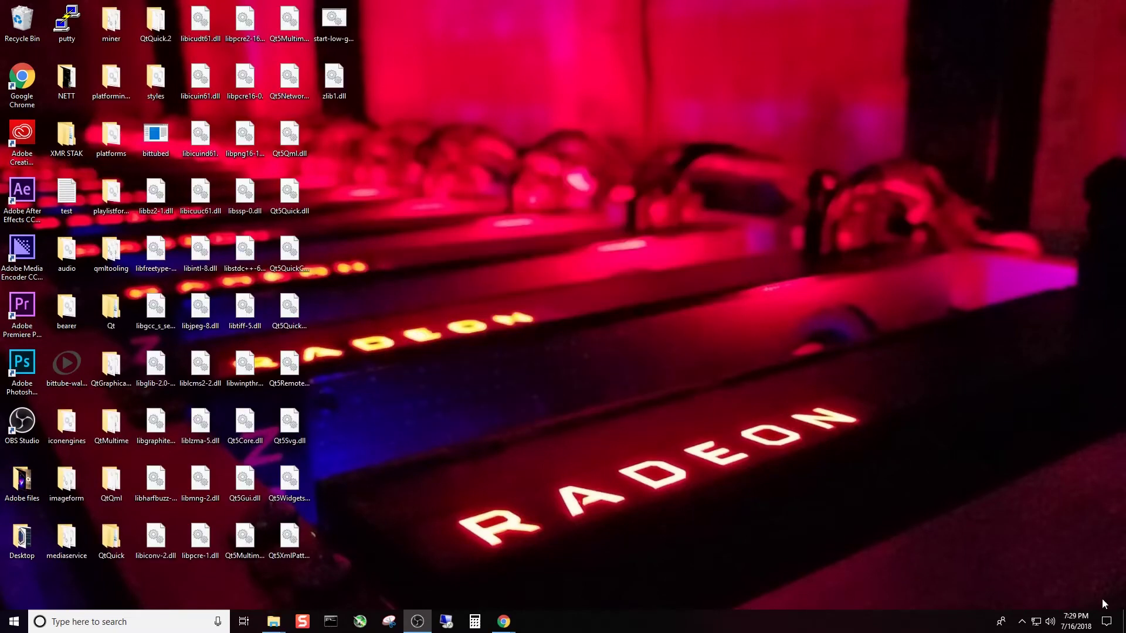
{"action": "right_click", "coordinate": [569, 283]}
{"action": "mouse_move", "coordinate": [614, 397]}
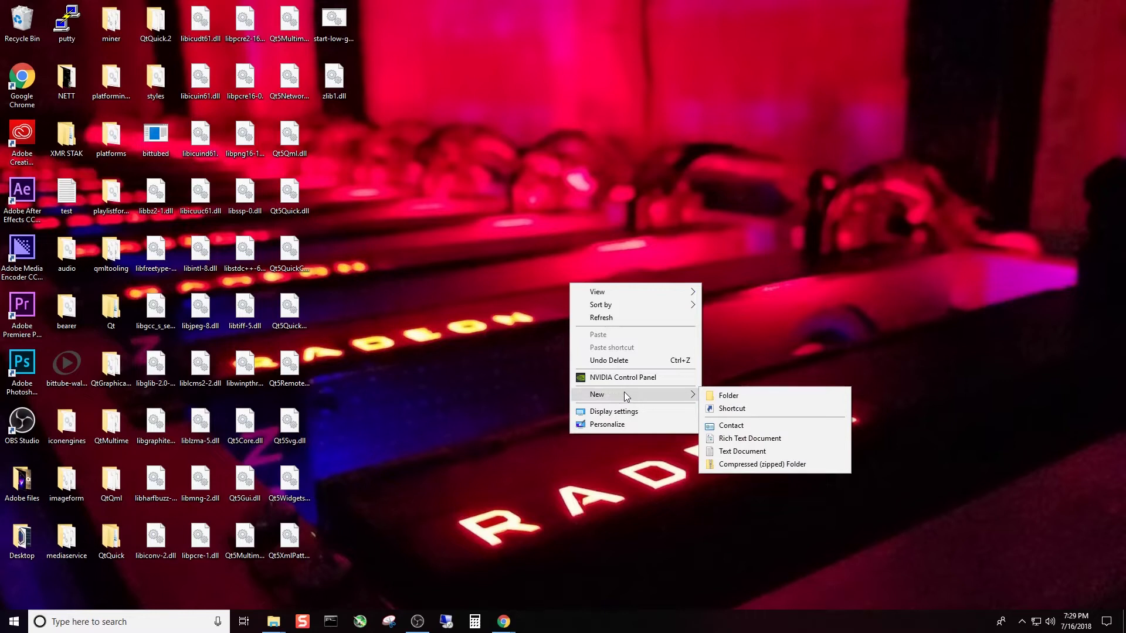
{"action": "left_click", "coordinate": [733, 395]}
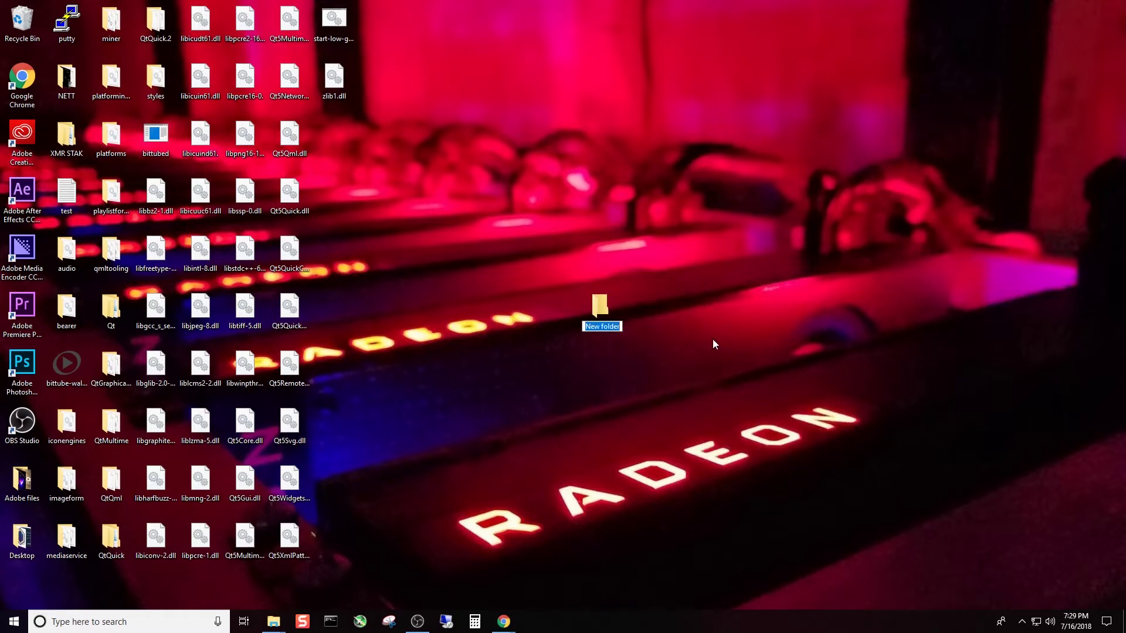
{"action": "type", "text": "Youtube"}
{"action": "key", "text": "Return"}
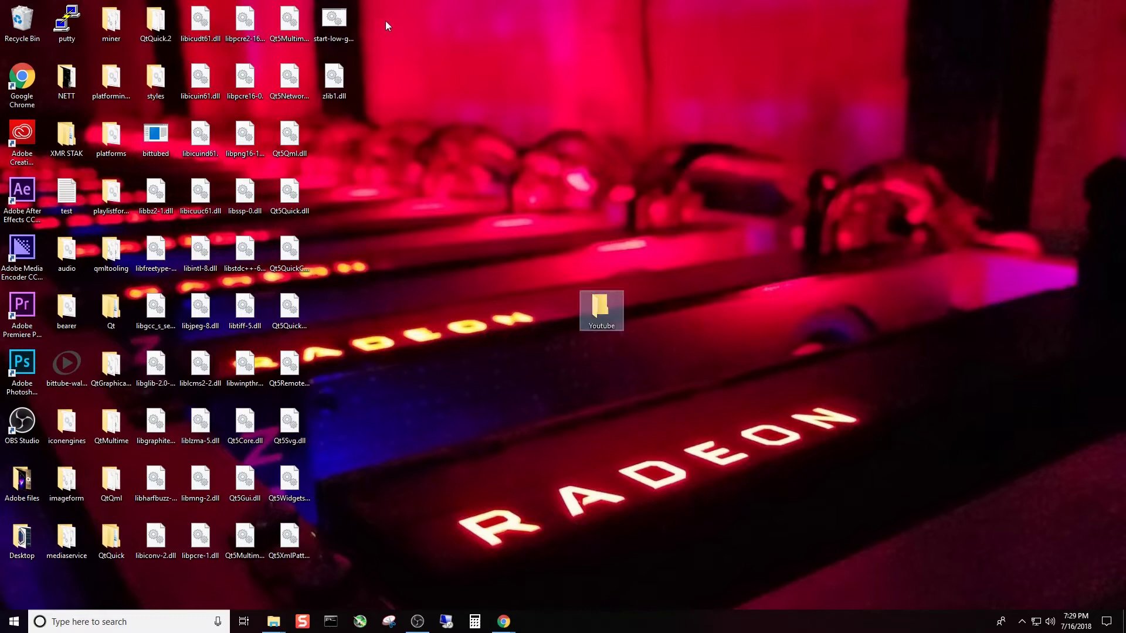
Move all the extracted DLLs, files and folders into Youtube and reposition its icon
{"action": "left_click_drag", "start_coordinate": [370, 10], "coordinate": [174, 566]}
{"action": "left_click_drag", "start_coordinate": [194, 489], "coordinate": [588, 306]}
{"action": "left_click_drag", "start_coordinate": [191, 11], "coordinate": [604, 307]}
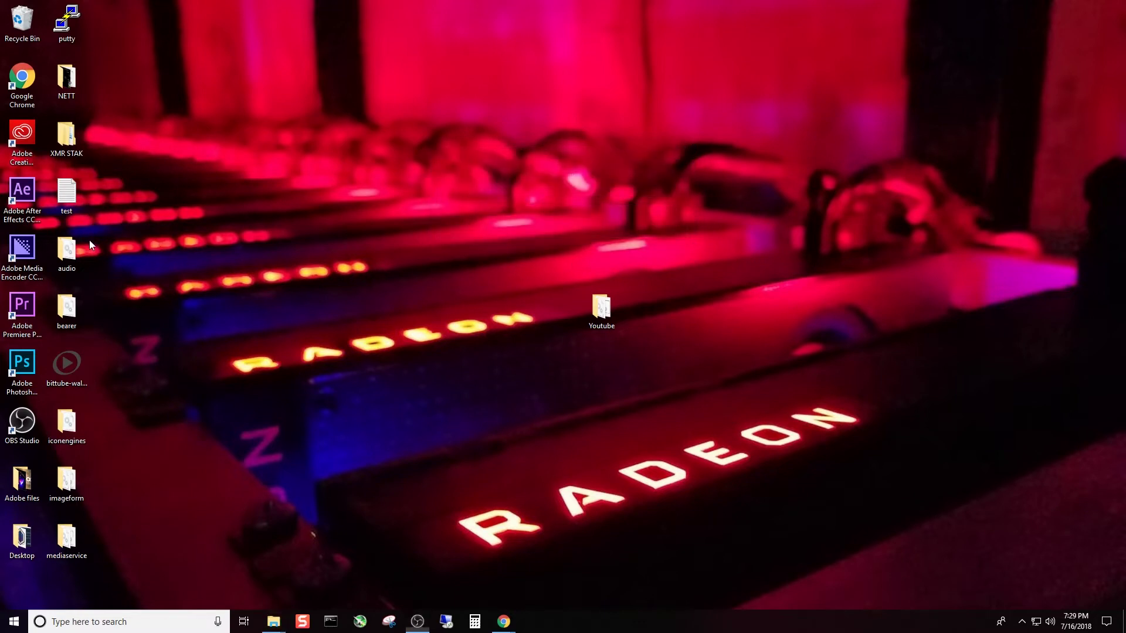
{"action": "left_click_drag", "start_coordinate": [89, 234], "coordinate": [518, 315]}
{"action": "left_click_drag", "start_coordinate": [232, 266], "coordinate": [109, 262]}
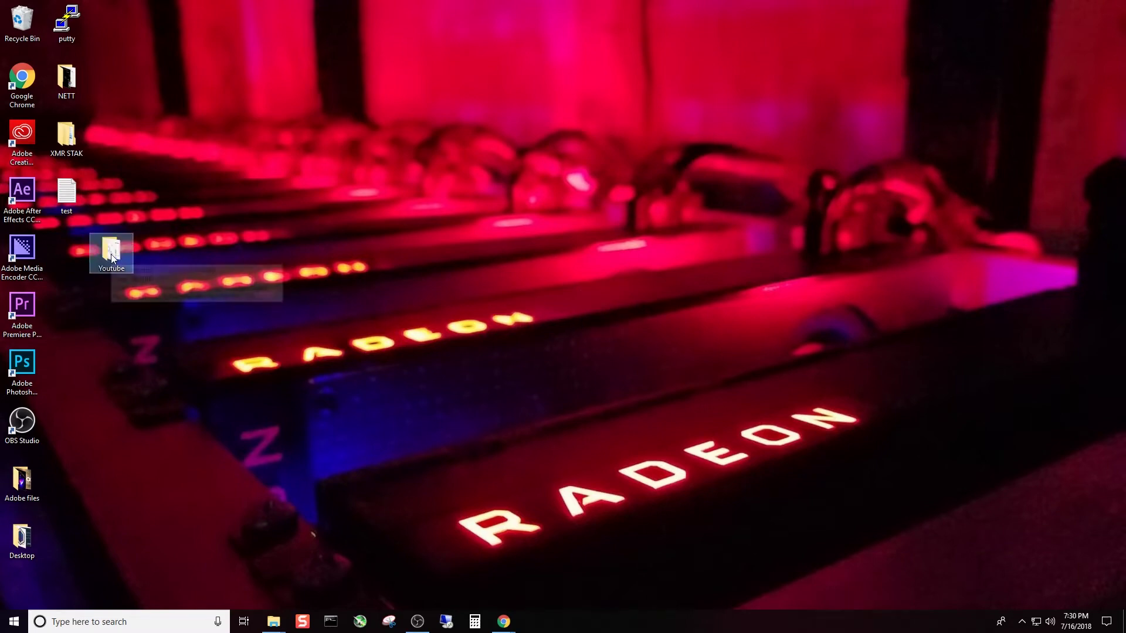
Open the Youtube folder and run bittube-wallet-gui.exe
{"action": "double_click", "coordinate": [111, 261]}
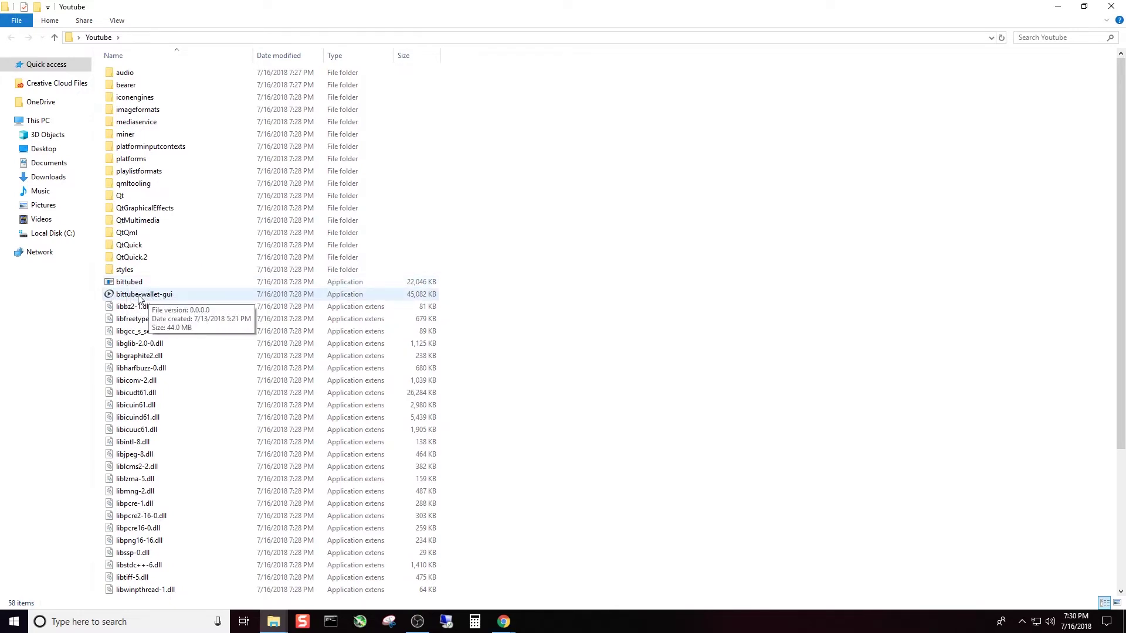
{"action": "double_click", "coordinate": [139, 298]}
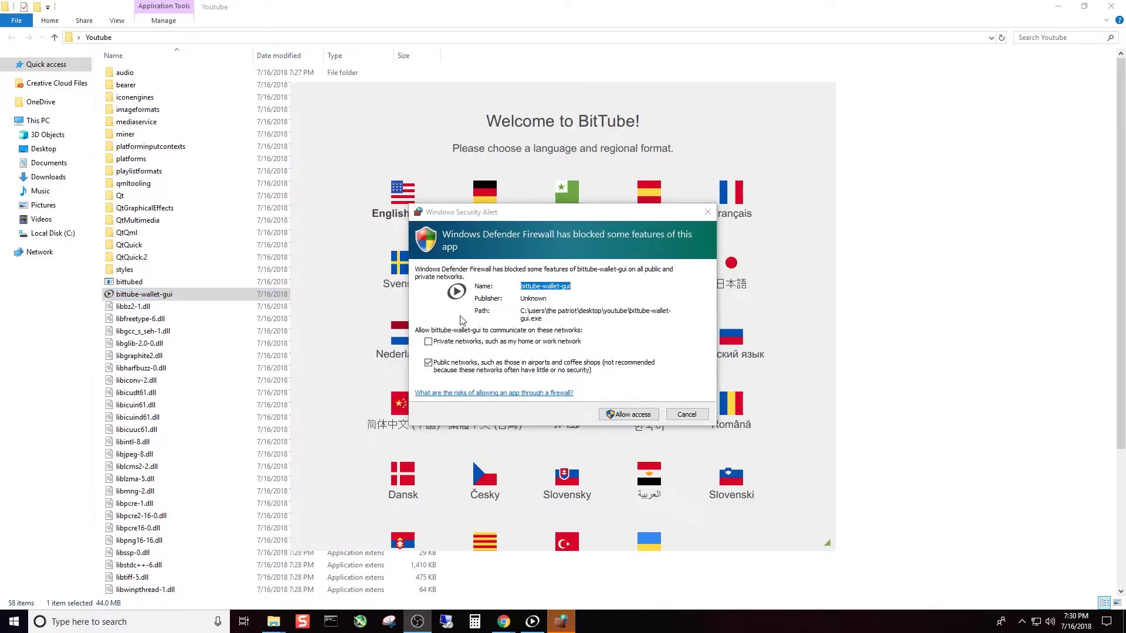
Allow the wallet through Windows Defender Firewall on Private networks only, with Public unticked
{"action": "left_click", "coordinate": [428, 341]}
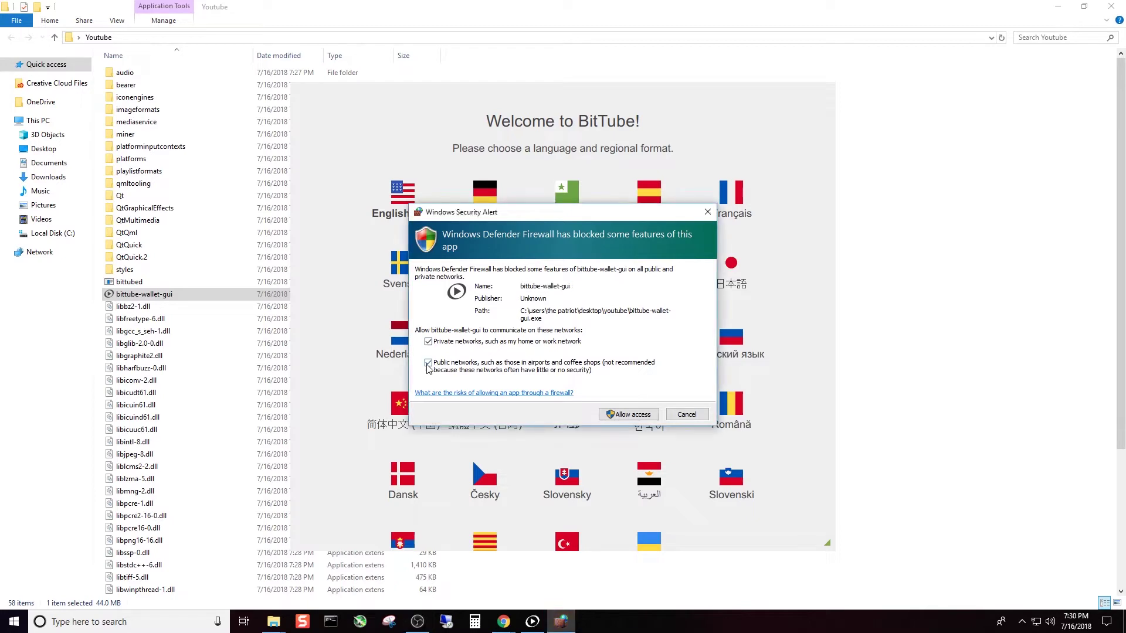
{"action": "left_click", "coordinate": [429, 363]}
{"action": "left_click", "coordinate": [429, 363]}
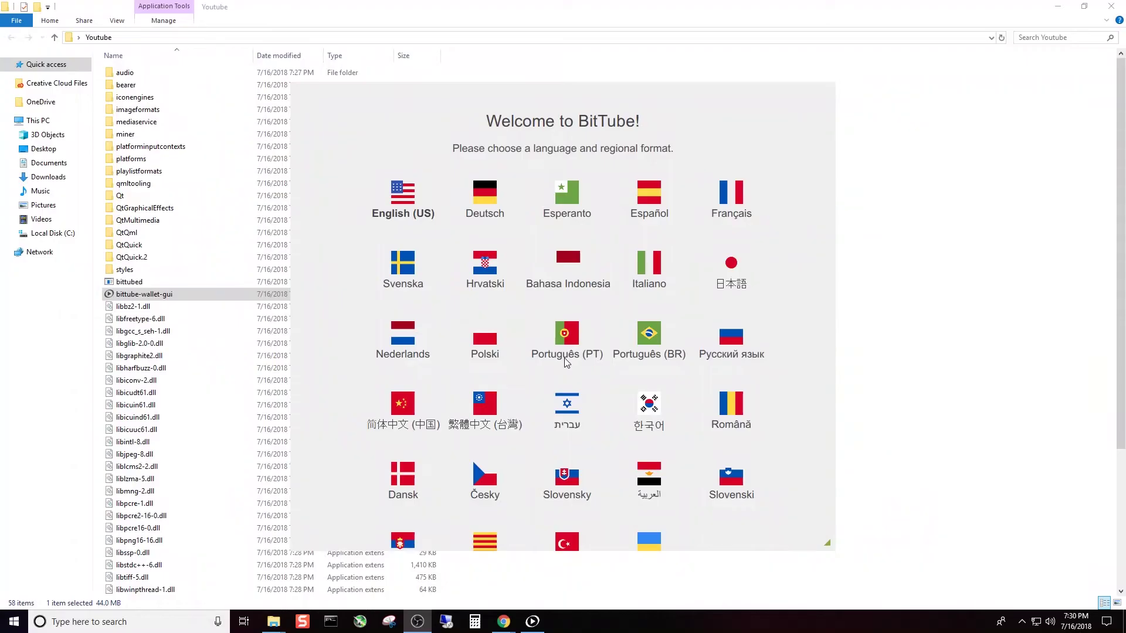
{"action": "scroll", "coordinate": [645, 222], "scroll_direction": "down", "scroll_amount": 1}
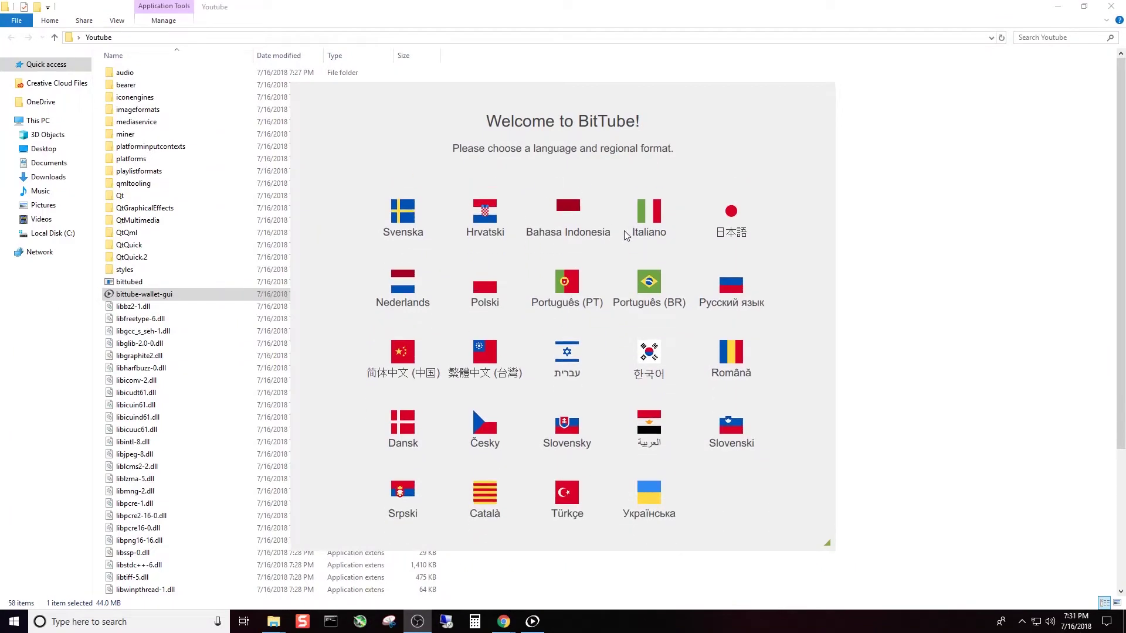
Select English (US) as the language and choose Create a new wallet
{"action": "scroll", "coordinate": [619, 232], "scroll_direction": "up", "scroll_amount": 1}
{"action": "left_click", "coordinate": [415, 201]}
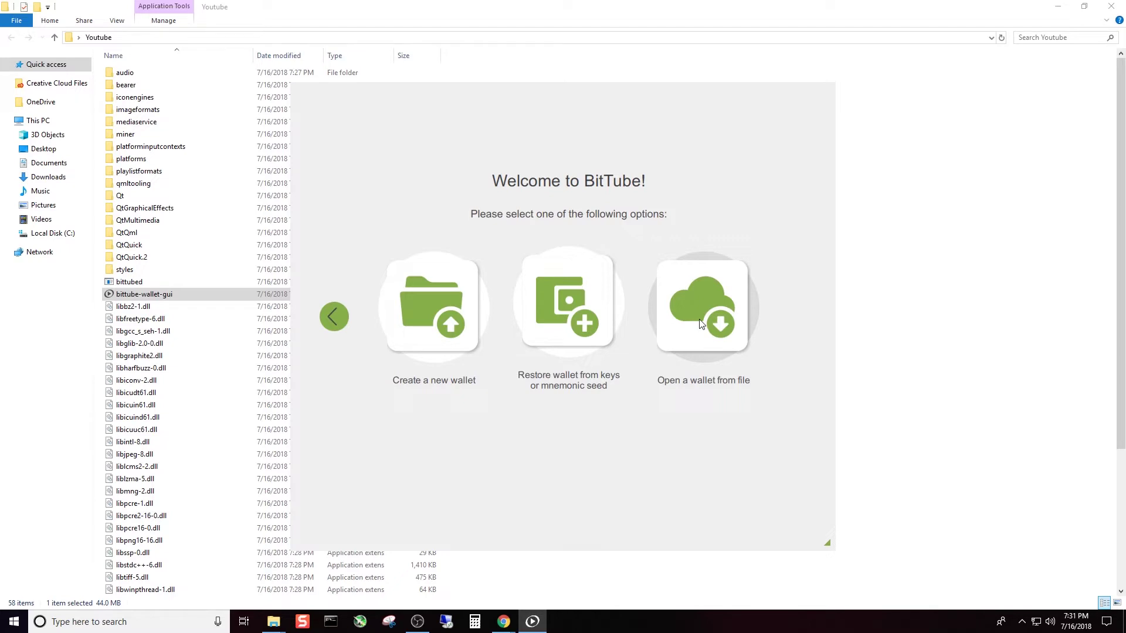
{"action": "left_click", "coordinate": [429, 317]}
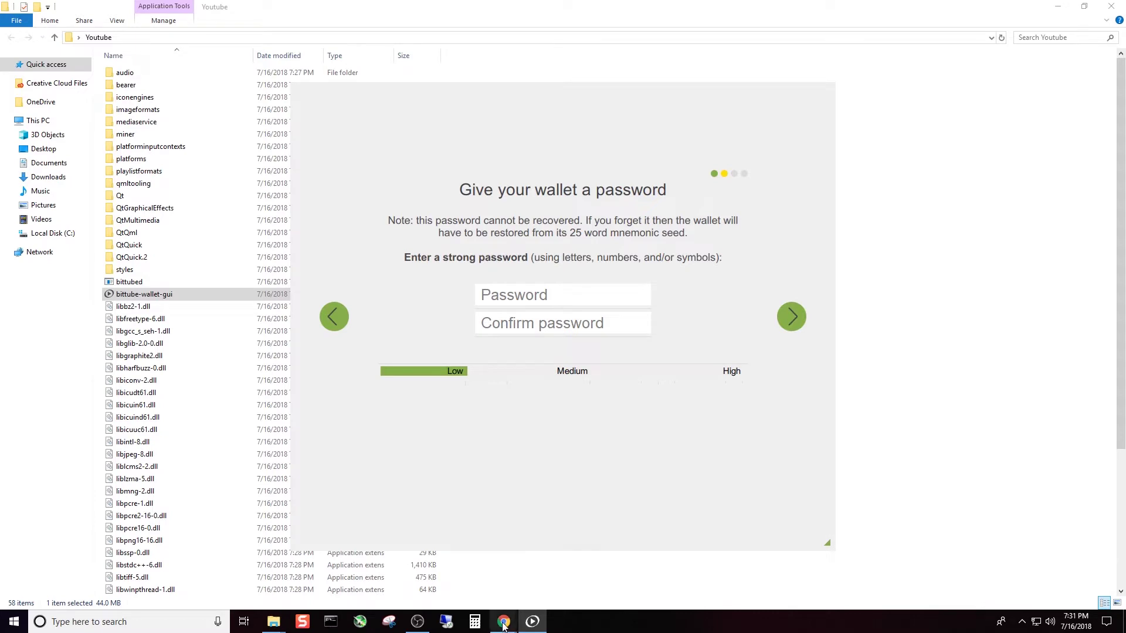
In the LastPass Password Generator, drag the password length up to 30 characters
{"action": "mouse_move", "coordinate": [504, 621]}
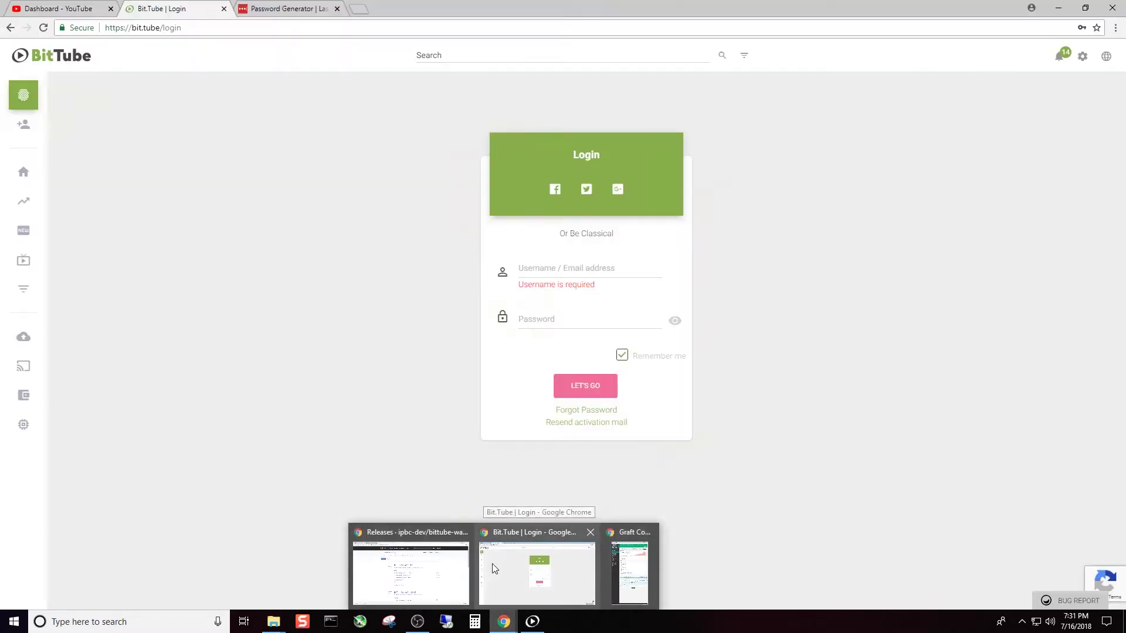
{"action": "mouse_move", "coordinate": [472, 563]}
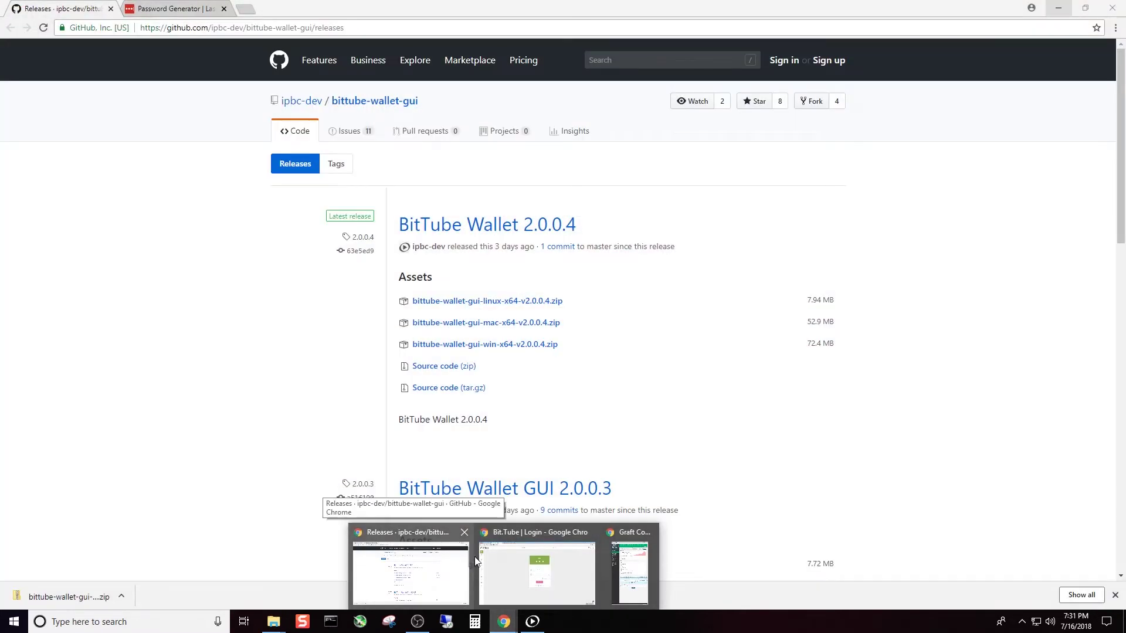
{"action": "left_click", "coordinate": [465, 563]}
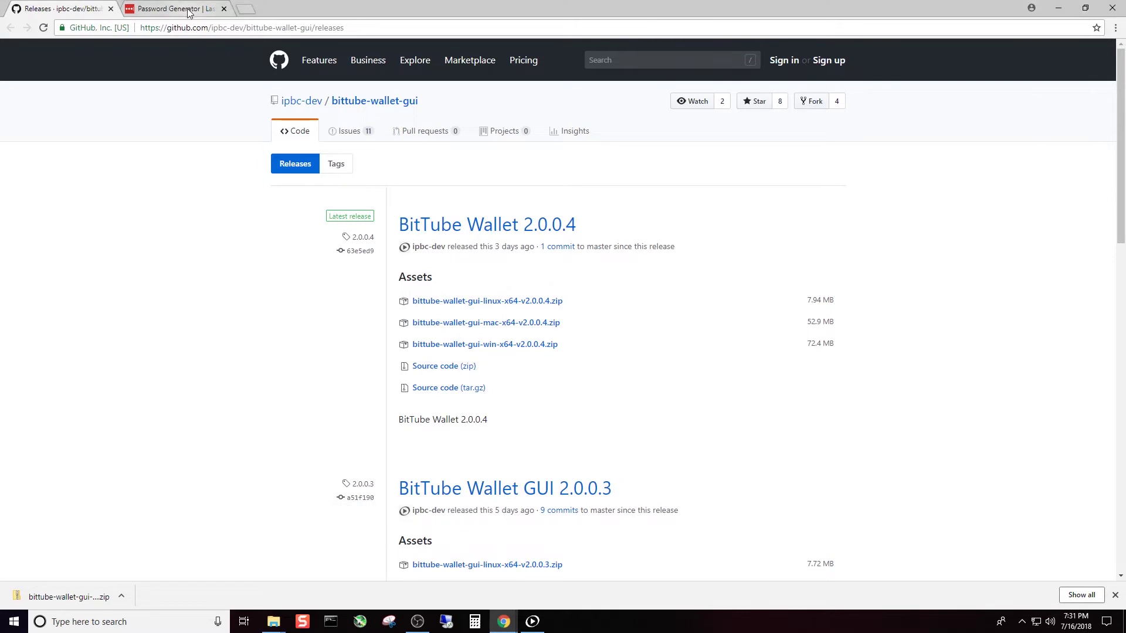
{"action": "left_click", "coordinate": [206, 10]}
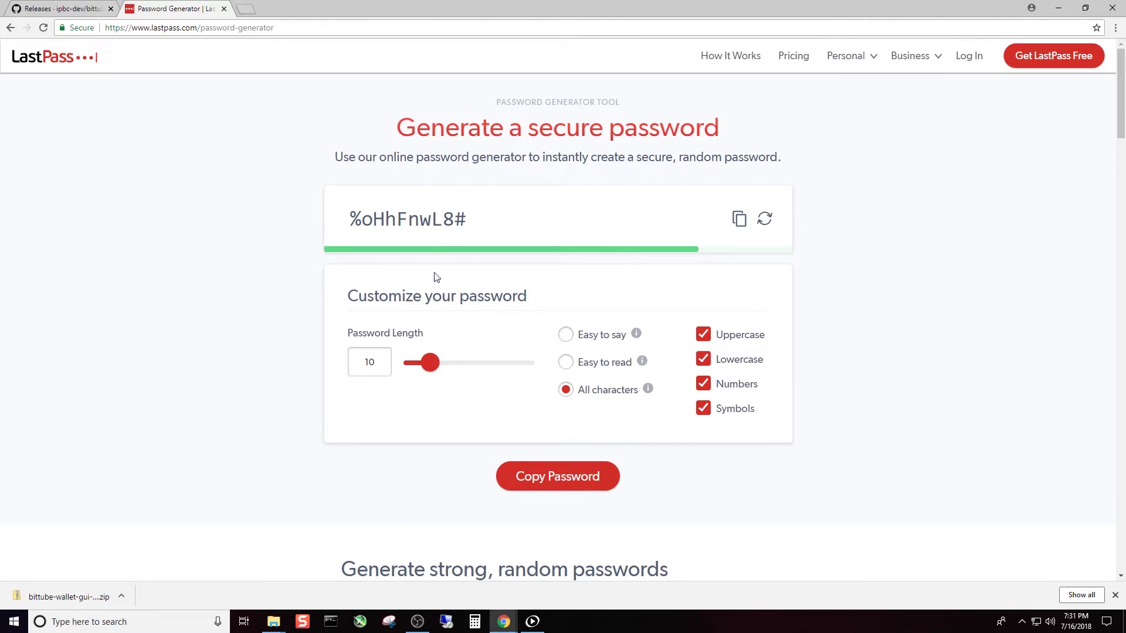
{"action": "left_click", "coordinate": [435, 364]}
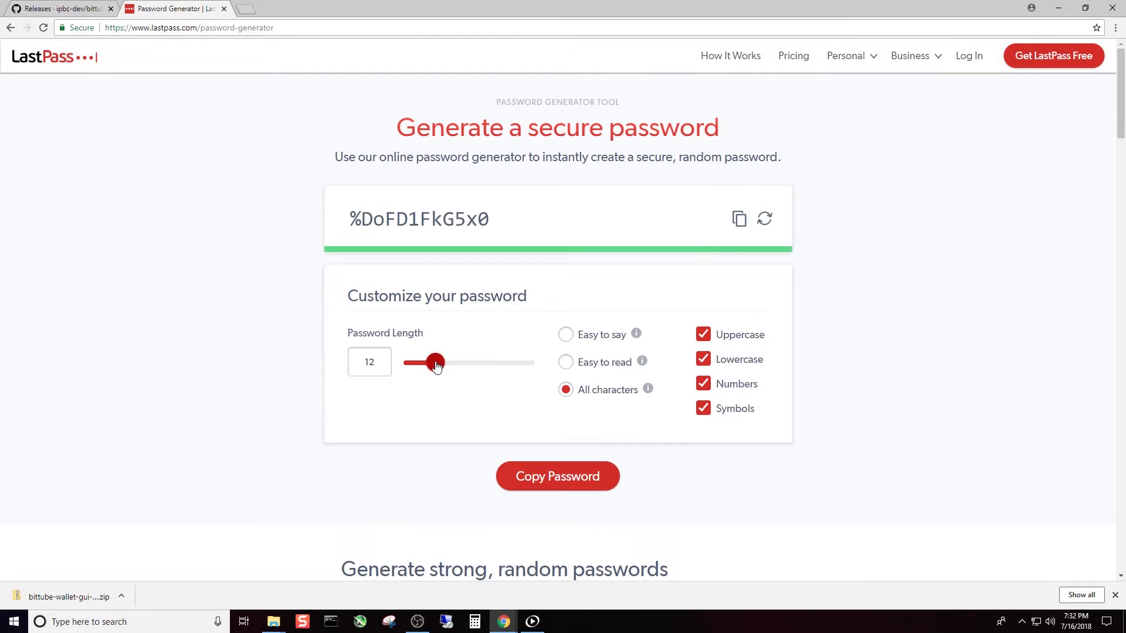
{"action": "left_click_drag", "start_coordinate": [436, 364], "coordinate": [482, 365]}
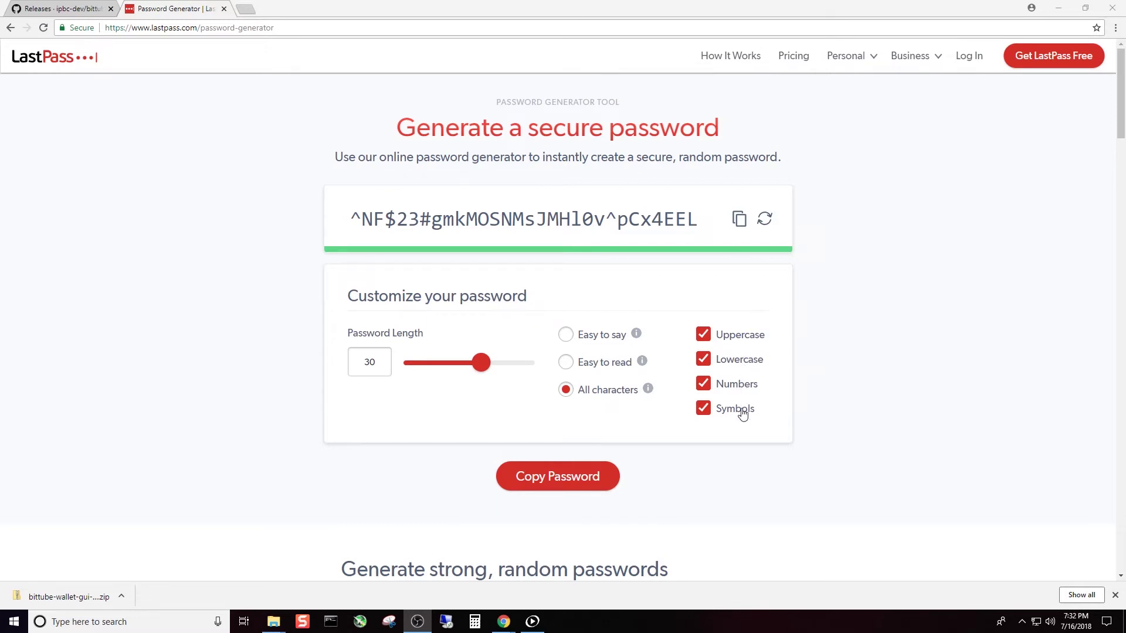
Regenerate the password several times, copy it and dismiss the LastPass sign-up prompt
{"action": "left_click", "coordinate": [765, 221]}
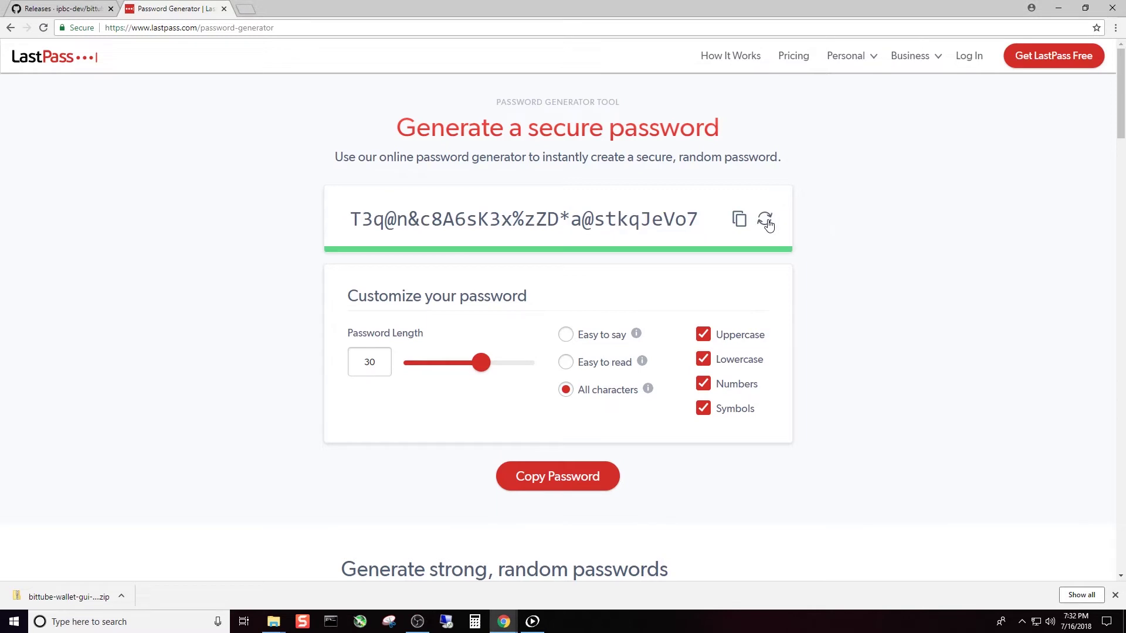
{"action": "left_click", "coordinate": [766, 221]}
{"action": "left_click", "coordinate": [766, 220]}
{"action": "left_click", "coordinate": [766, 221]}
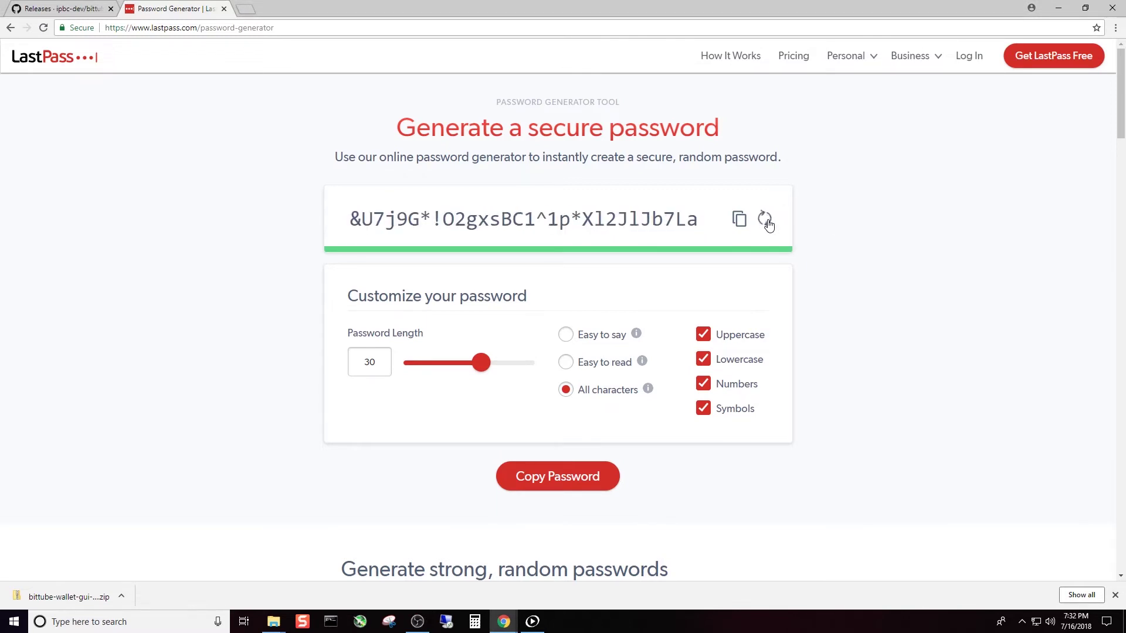
{"action": "left_click", "coordinate": [765, 221]}
{"action": "left_click", "coordinate": [765, 221]}
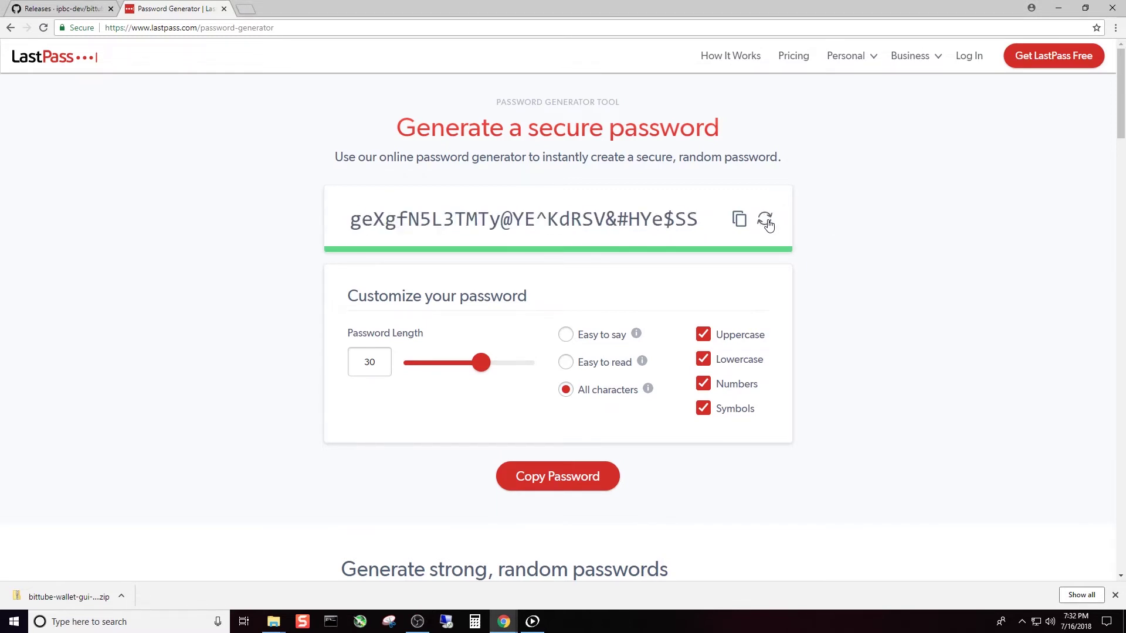
{"action": "left_click", "coordinate": [737, 220]}
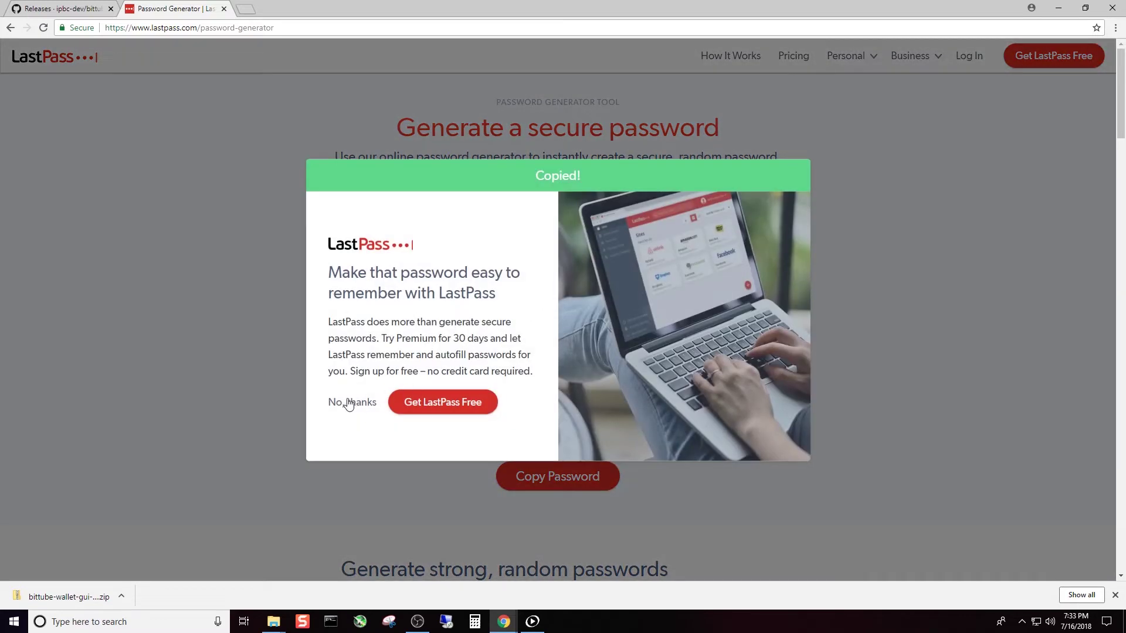
{"action": "left_click", "coordinate": [348, 403]}
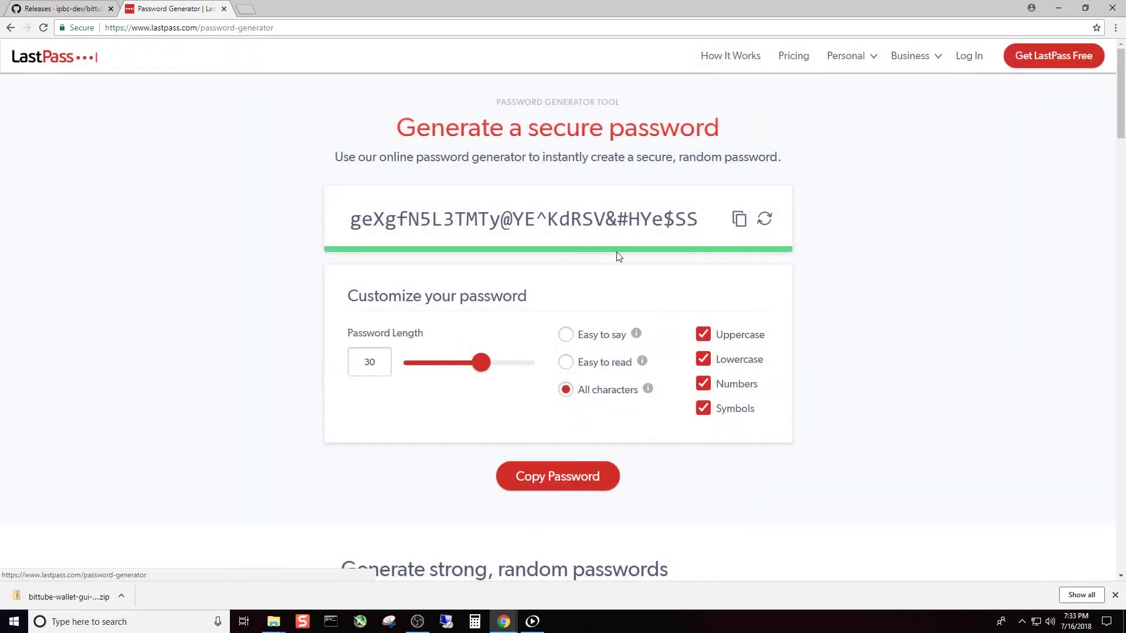
Paste the generated password into both Password and Confirm password fields, reaching High strength
{"action": "left_click", "coordinate": [1059, 7]}
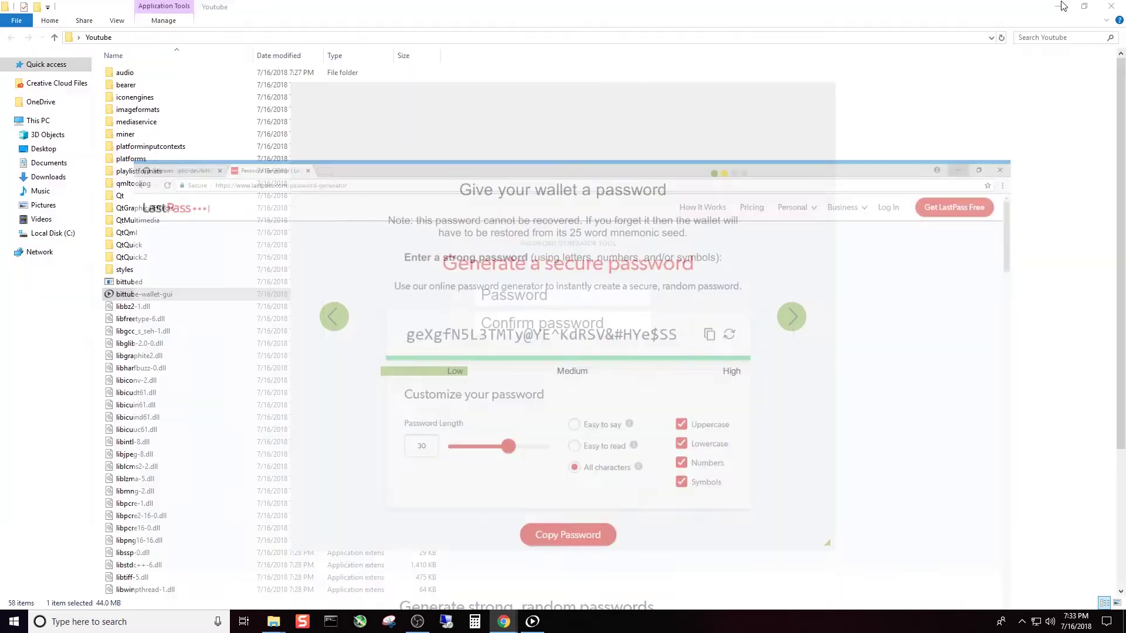
{"action": "left_click", "coordinate": [539, 294]}
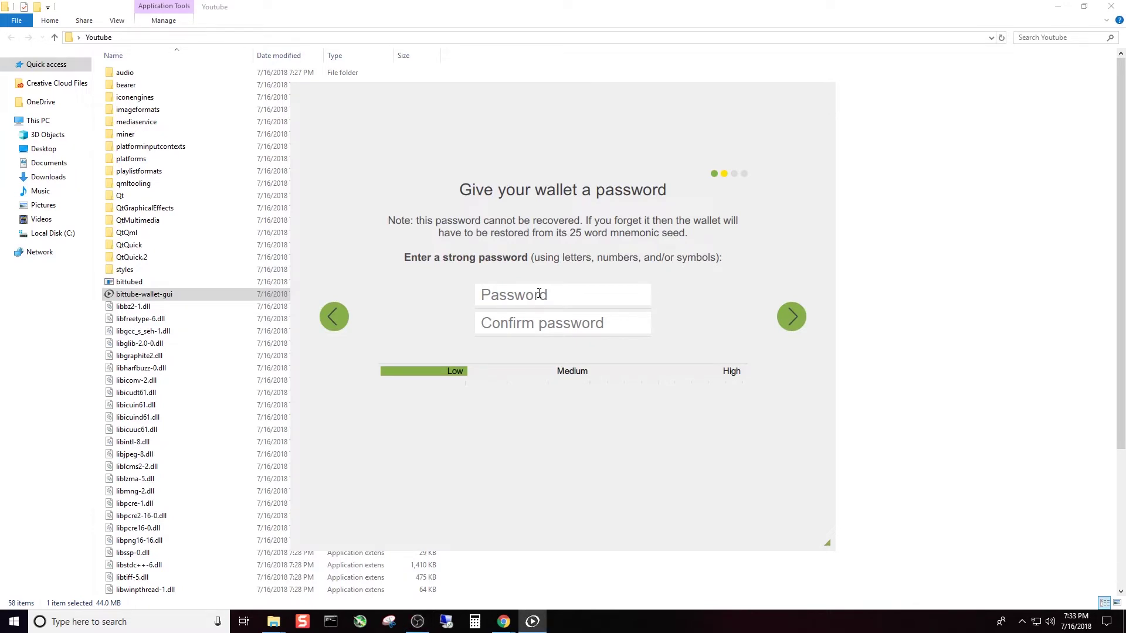
{"action": "key", "text": "ctrl+v"}
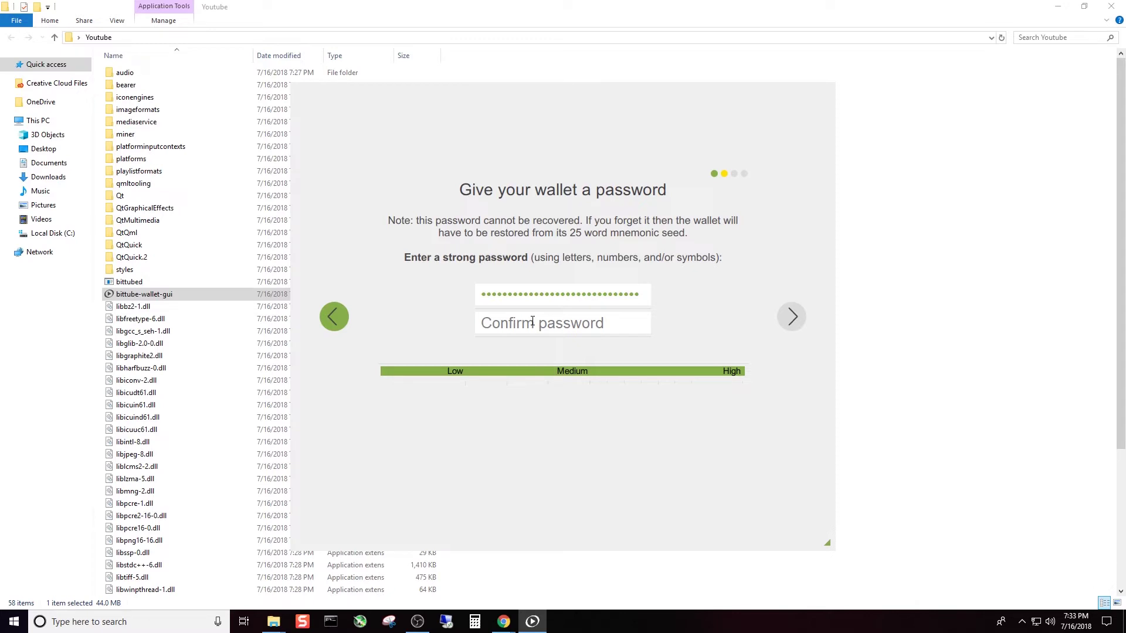
{"action": "key", "text": "ctrl+v"}
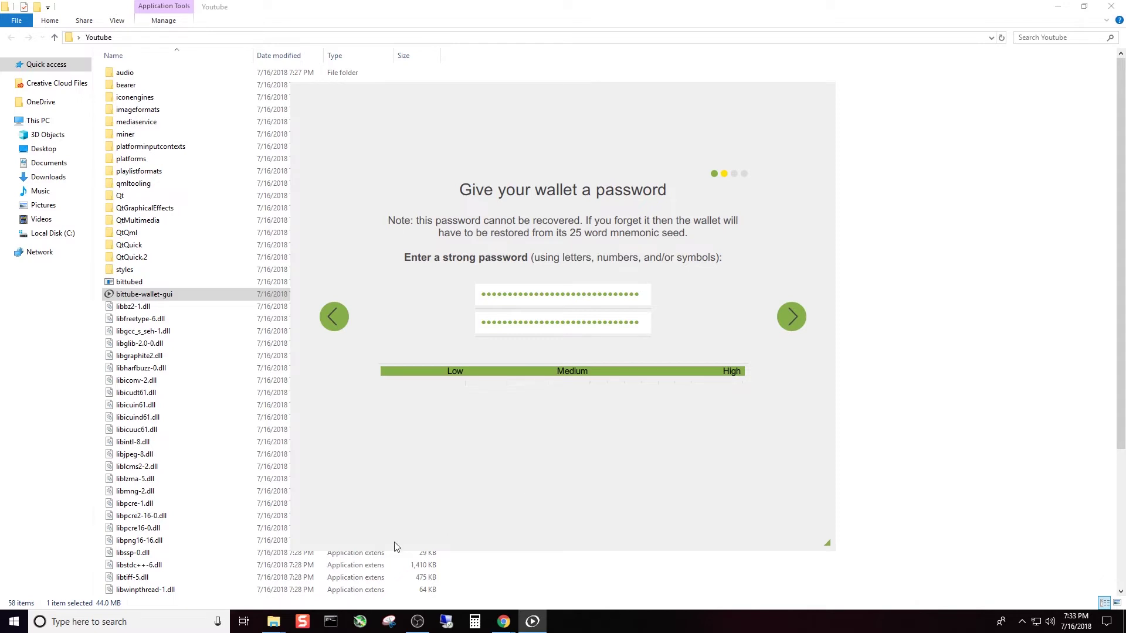
{"action": "left_click", "coordinate": [180, 625]}
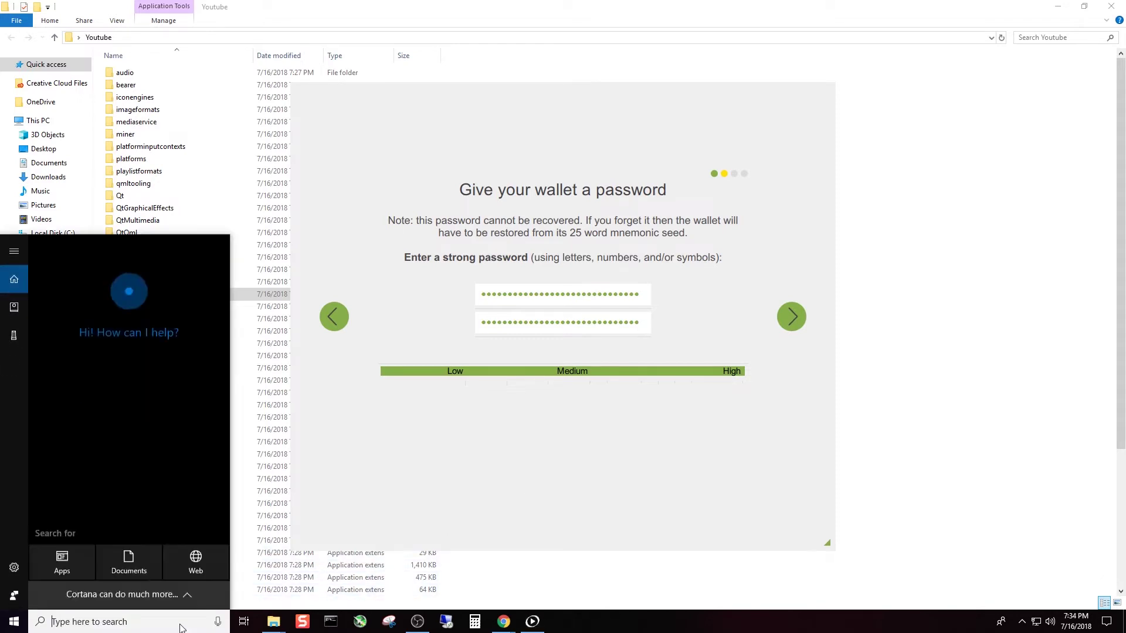
Launch Notepad from a taskbar search for 'note' and move its window up
{"action": "type", "text": "note"}
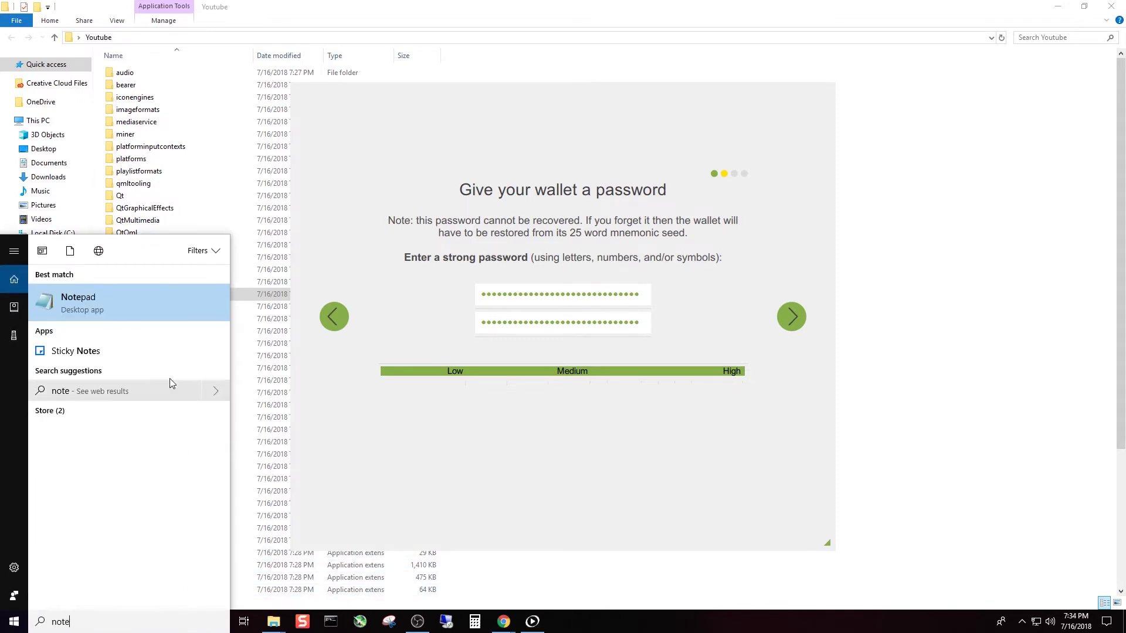
{"action": "left_click", "coordinate": [97, 296]}
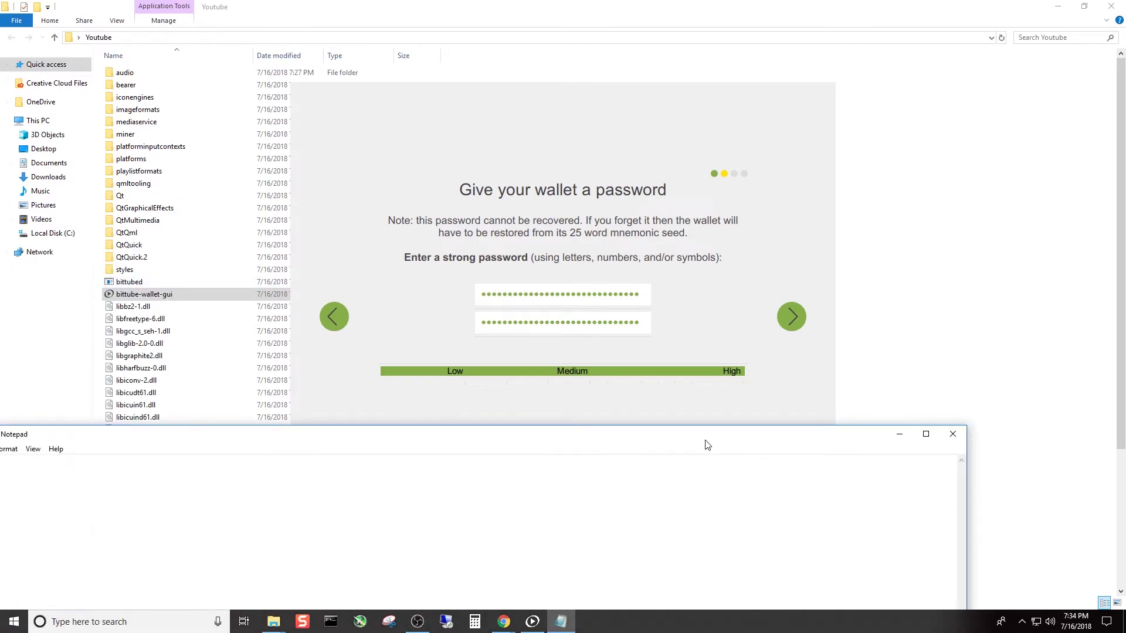
{"action": "left_click_drag", "start_coordinate": [706, 444], "coordinate": [804, 303]}
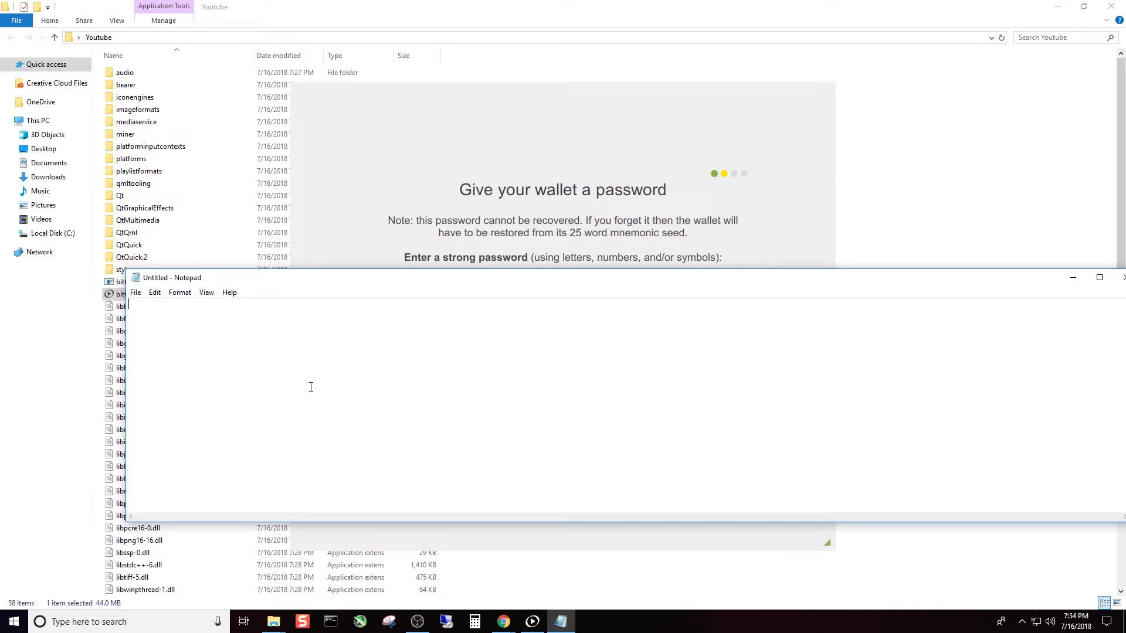
Write a 'Password' heading with the generated password pasted below it, then minimize Notepad
{"action": "type", "text": "Password"}
{"action": "key", "text": "Return"}
{"action": "key", "text": "ctrl+v"}
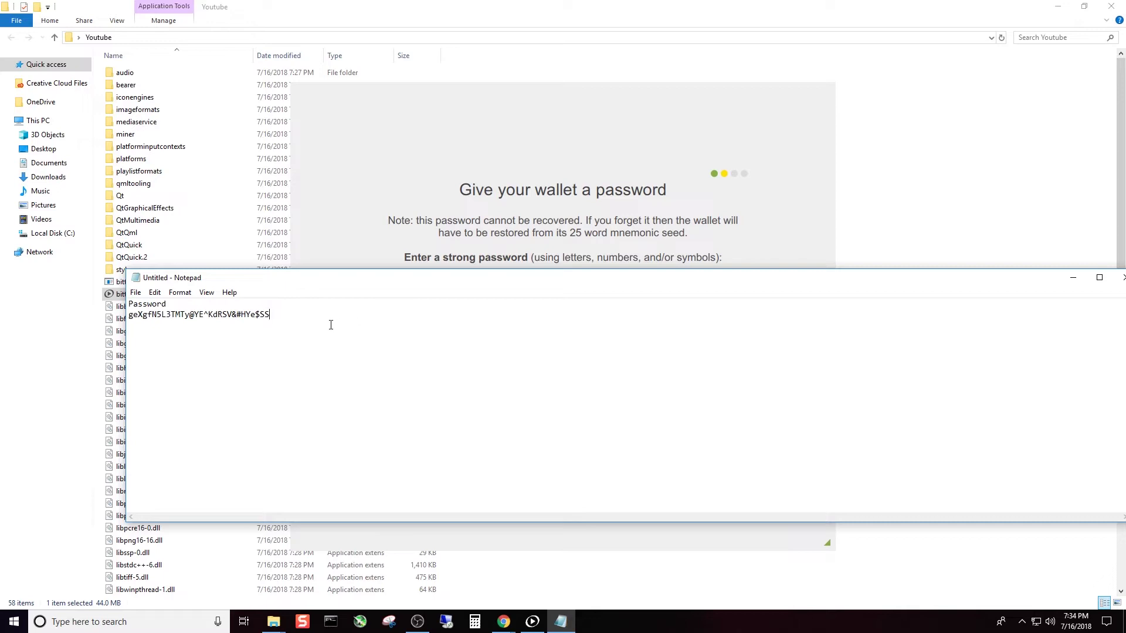
{"action": "left_click_drag", "start_coordinate": [270, 316], "coordinate": [127, 318]}
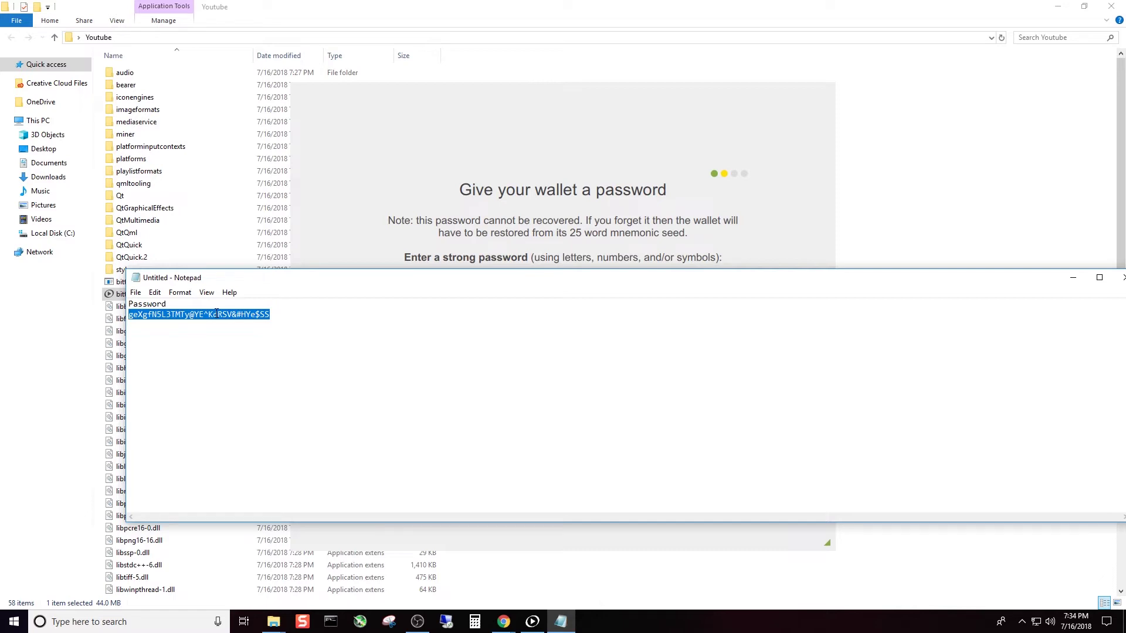
{"action": "left_click", "coordinate": [289, 316]}
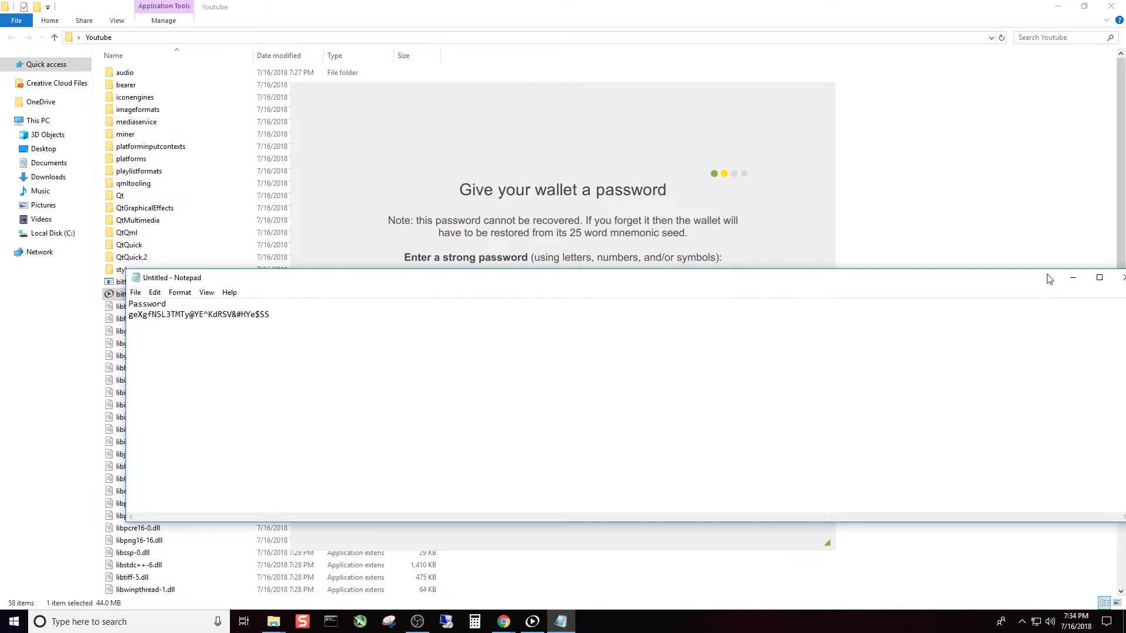
{"action": "left_click", "coordinate": [1076, 279]}
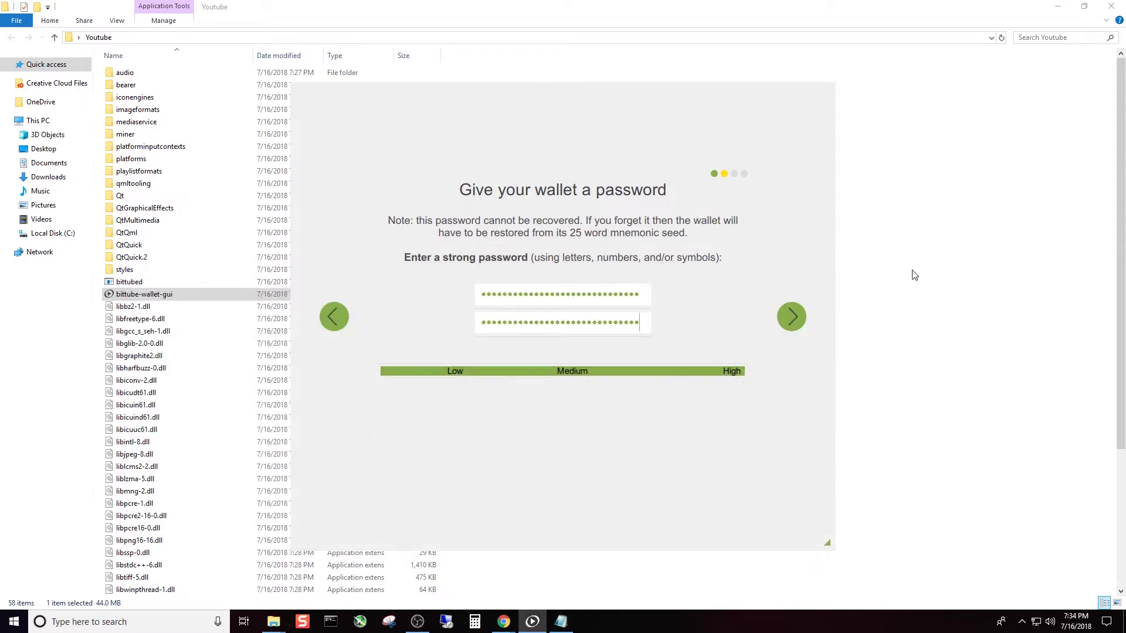
Choose 'Start a node automatically in background' in Daemon settings, then step back through the wizard
{"action": "left_click", "coordinate": [791, 320]}
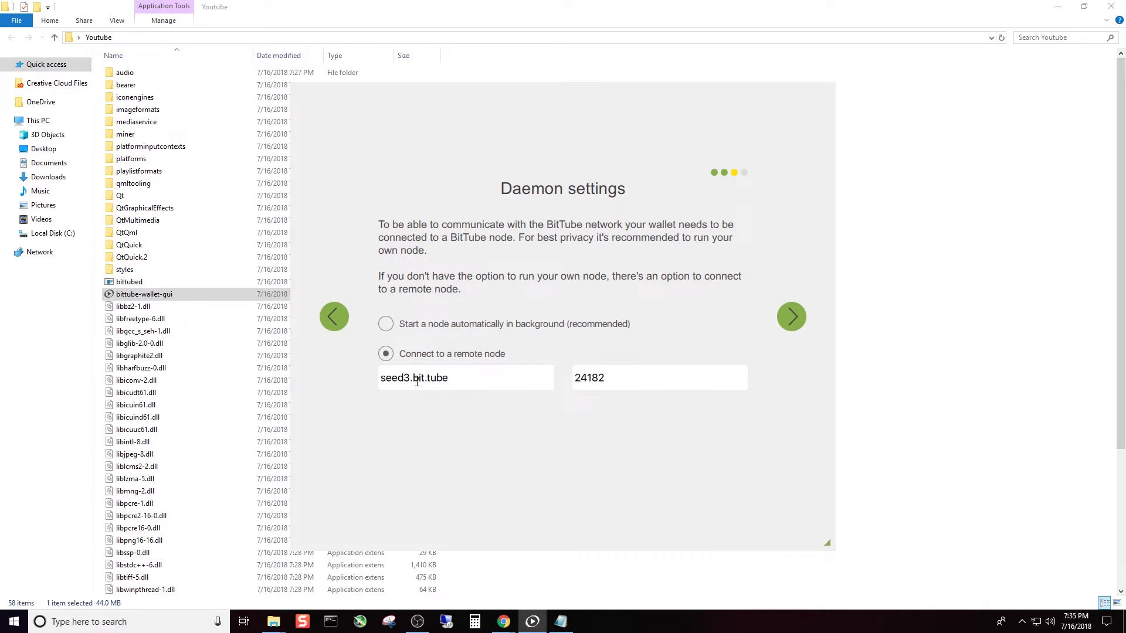
{"action": "left_click", "coordinate": [386, 325]}
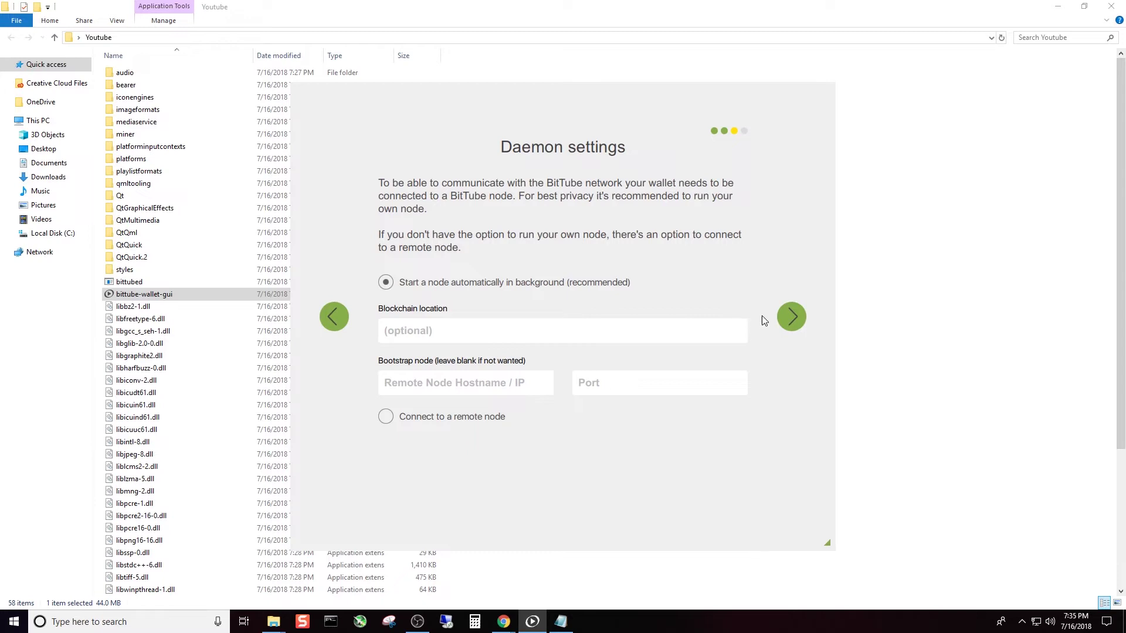
{"action": "left_click", "coordinate": [793, 318]}
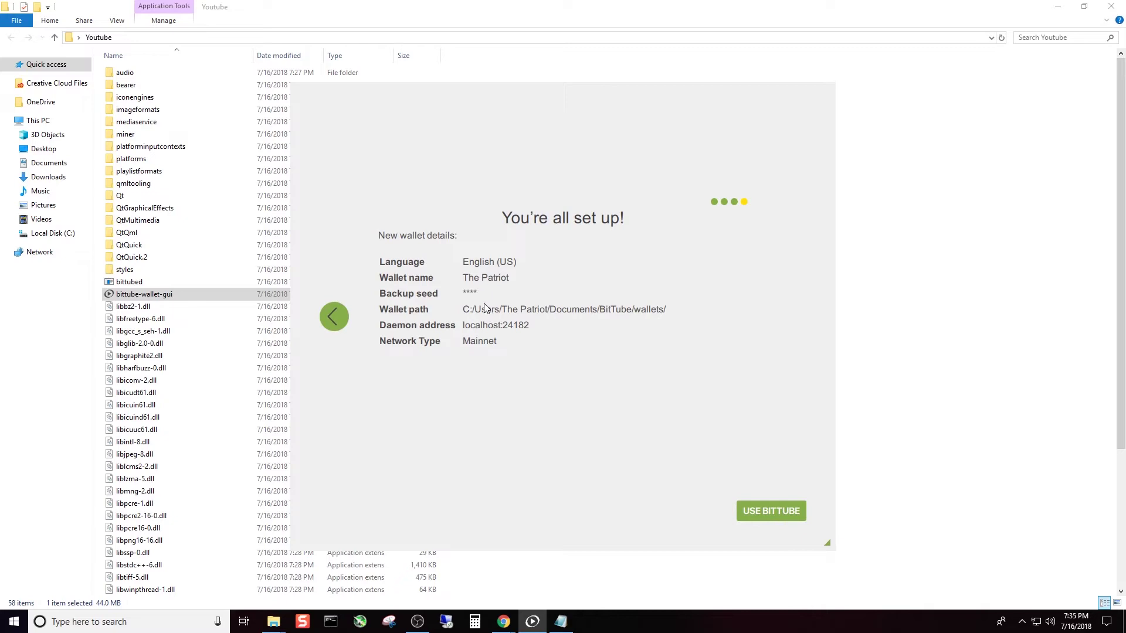
{"action": "left_click", "coordinate": [331, 318]}
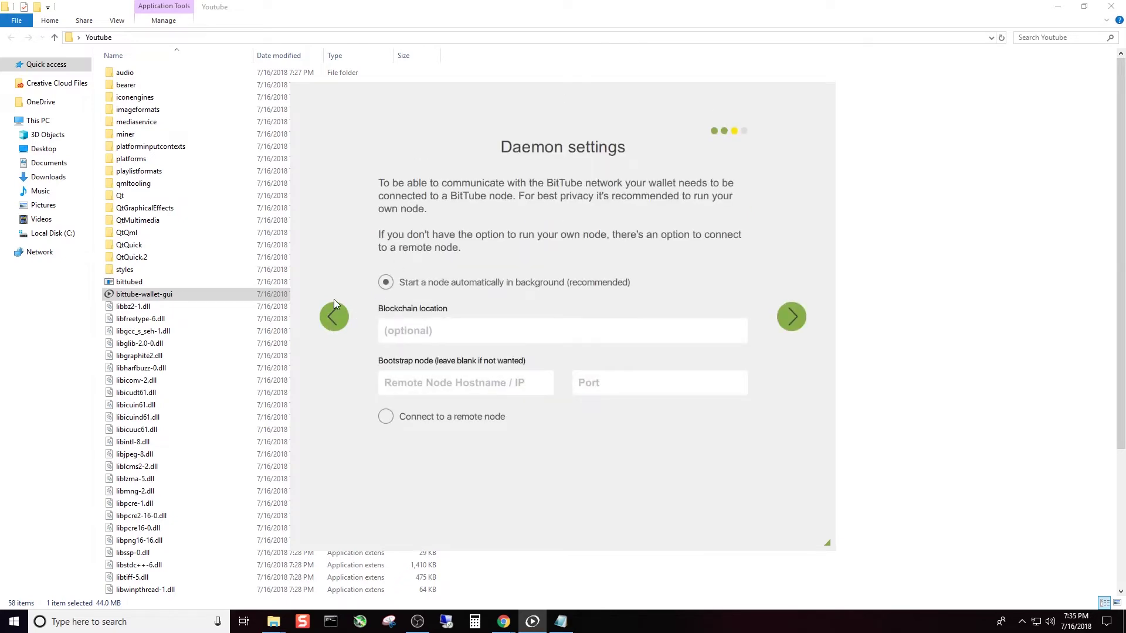
{"action": "left_click", "coordinate": [333, 305]}
Return to the wallet name and seed page and select the full seed phrase
{"action": "left_click", "coordinate": [333, 314]}
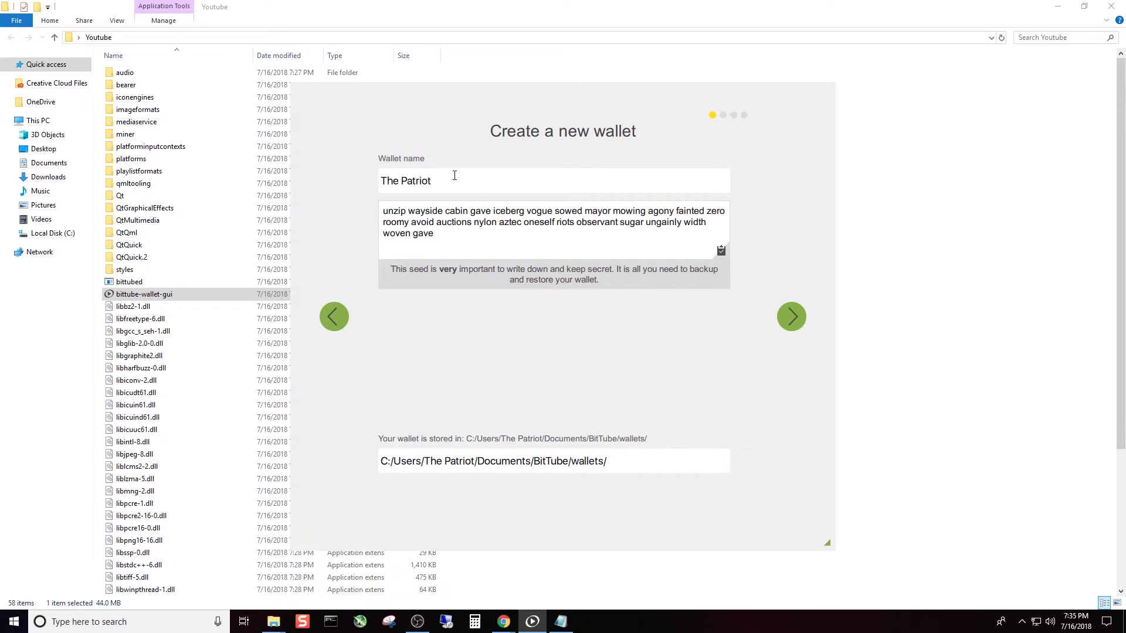
{"action": "left_click_drag", "start_coordinate": [453, 179], "coordinate": [380, 181]}
{"action": "left_click_drag", "start_coordinate": [435, 234], "coordinate": [383, 212]}
{"action": "key", "text": "ctrl+c"}
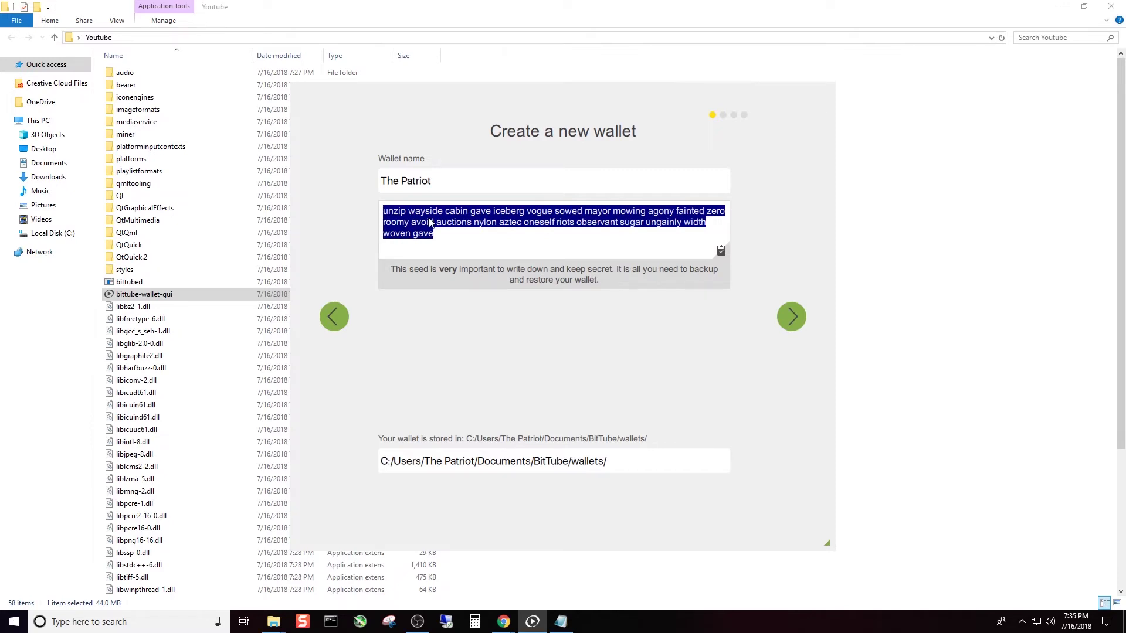
Add a 'Seed' heading in Notepad with the seed phrase pasted beneath, then resume the wallet
{"action": "left_click", "coordinate": [561, 621]}
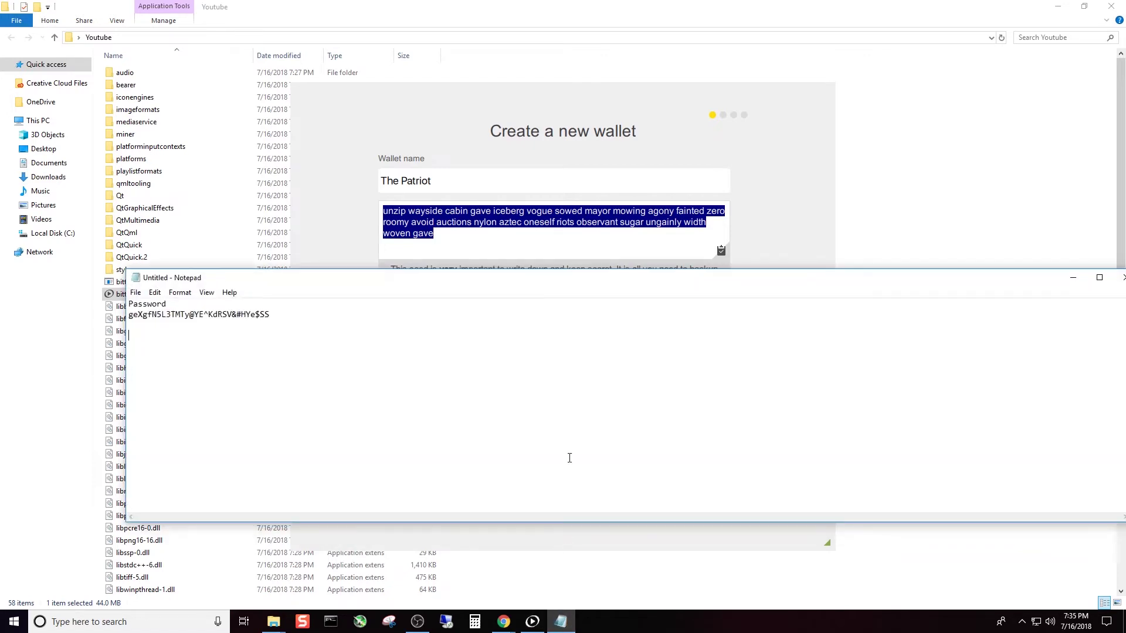
{"action": "type", "text": "Seed"}
{"action": "key", "text": "Return"}
{"action": "key", "text": "ctrl+v"}
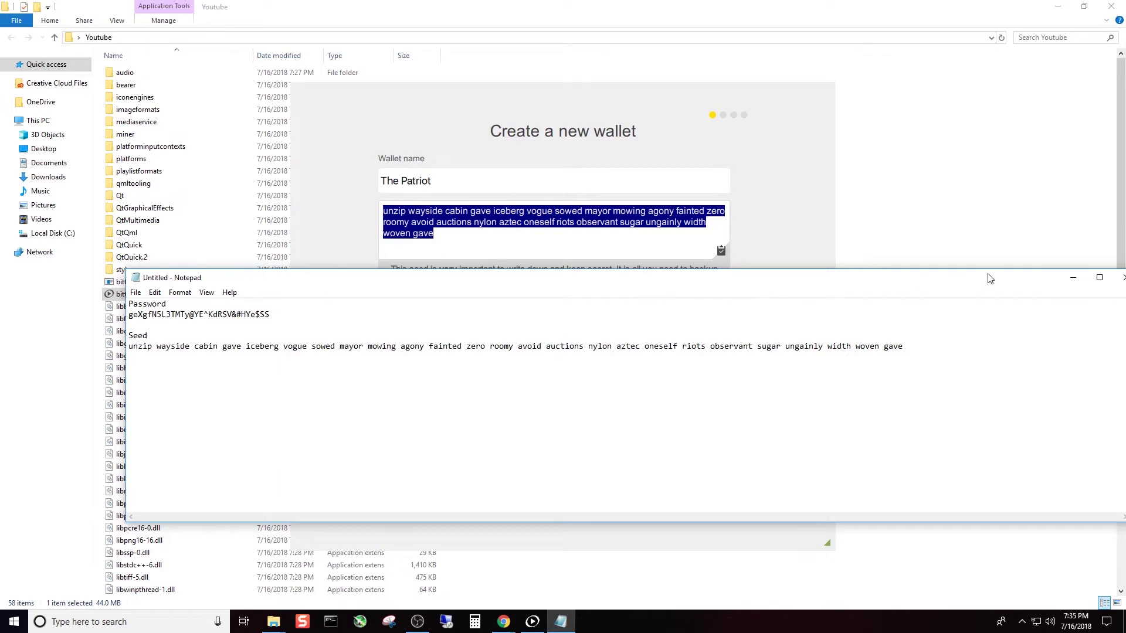
{"action": "left_click", "coordinate": [1073, 283]}
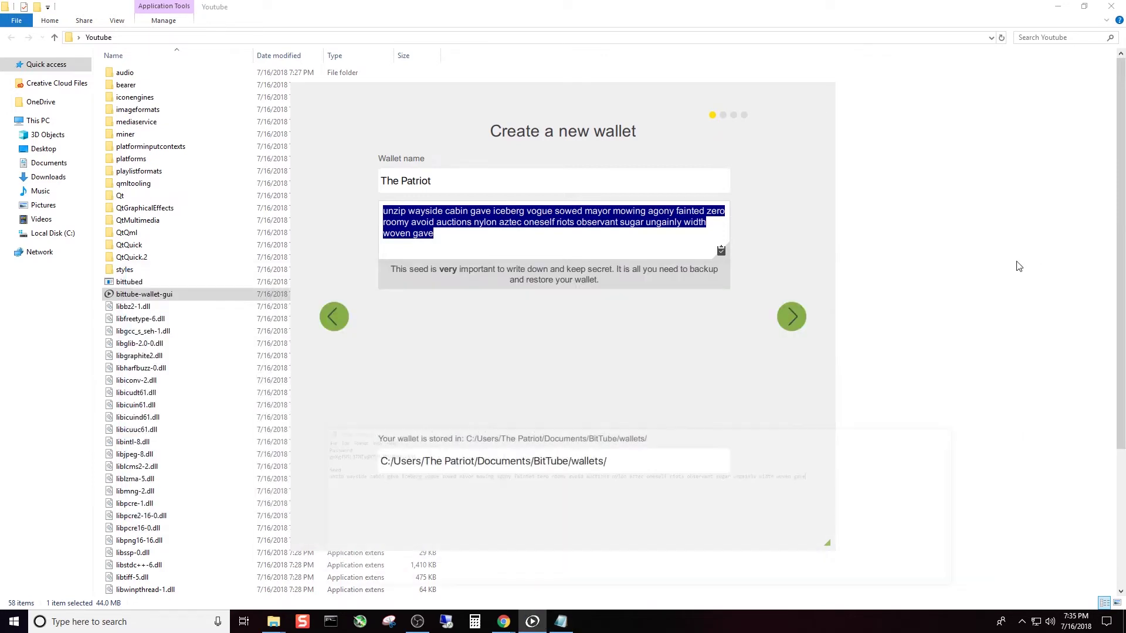
{"action": "left_click", "coordinate": [790, 317]}
Pass the password and Daemon settings pages and choose USE BITTUBE on the summary
{"action": "left_click", "coordinate": [790, 317]}
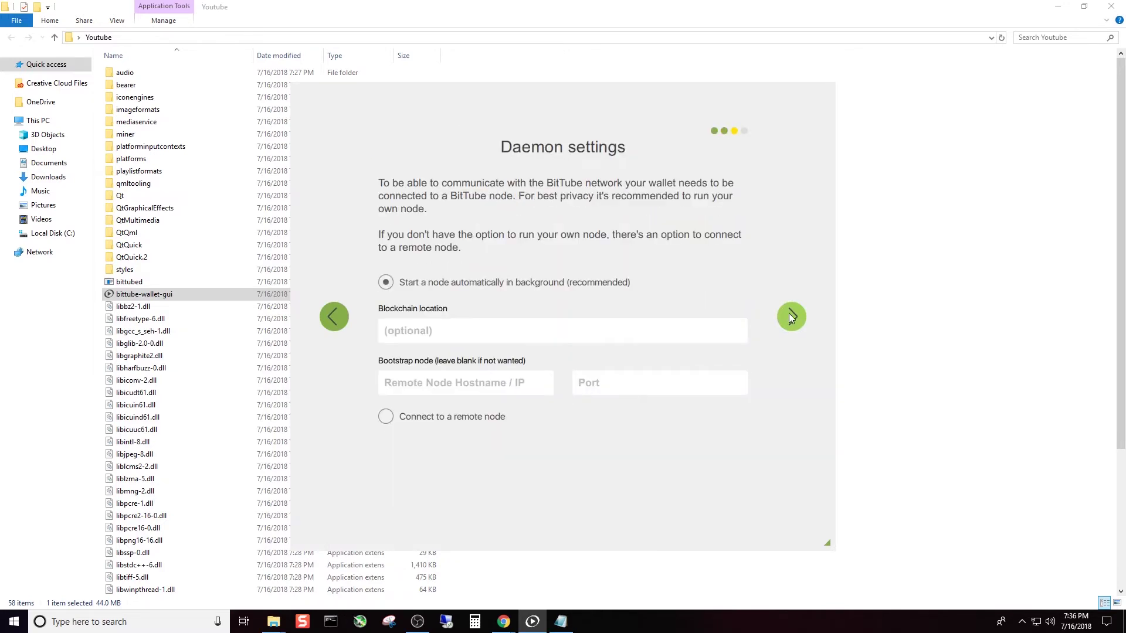
{"action": "left_click", "coordinate": [790, 315]}
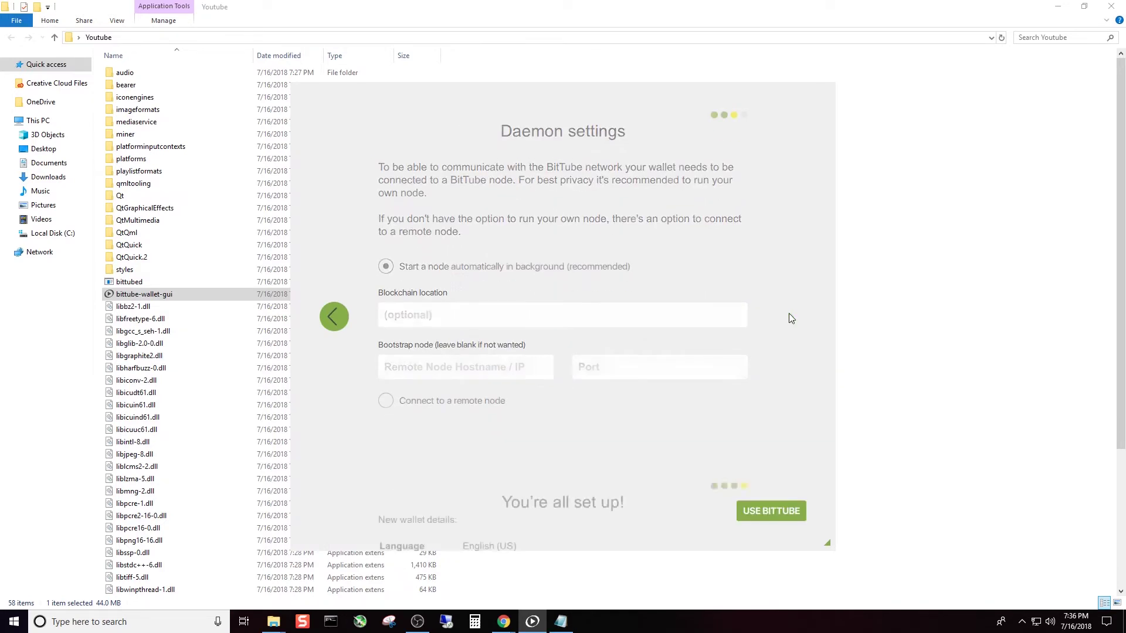
{"action": "left_click", "coordinate": [769, 512]}
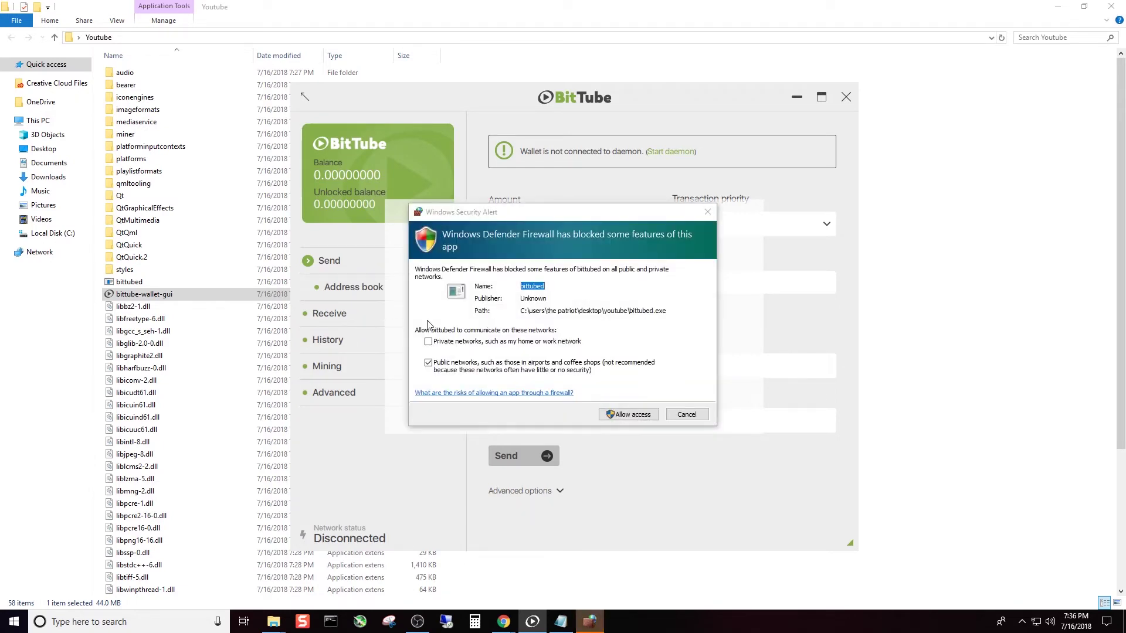
Allow bittubed through the firewall on Private networks only, then dismiss the daemon failure message
{"action": "left_click", "coordinate": [429, 344]}
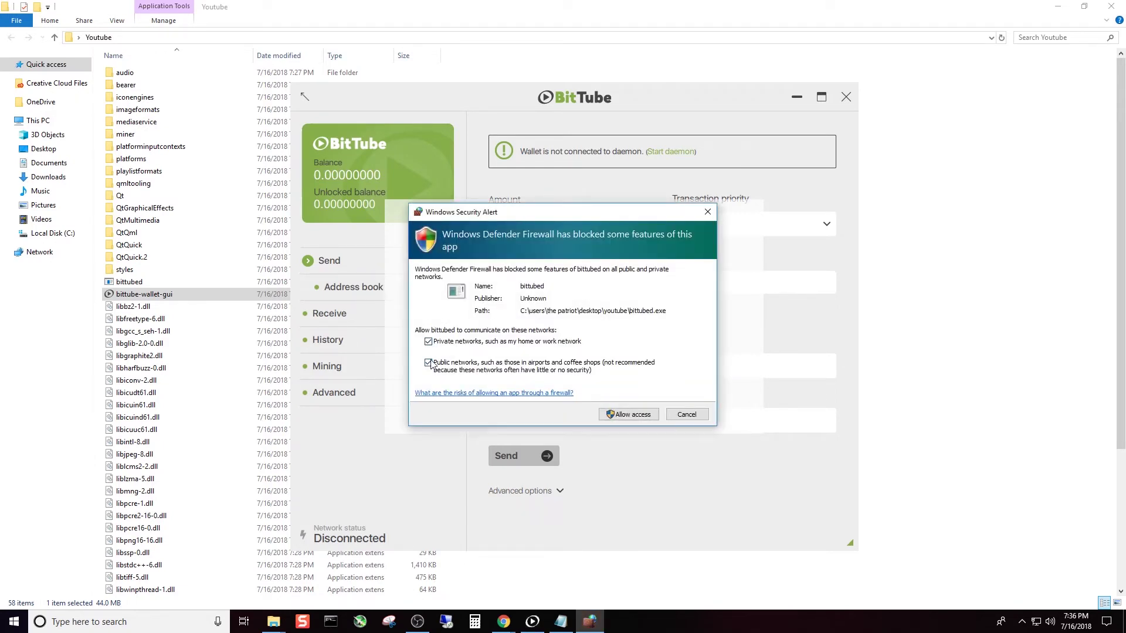
{"action": "left_click", "coordinate": [428, 363]}
{"action": "left_click", "coordinate": [614, 415]}
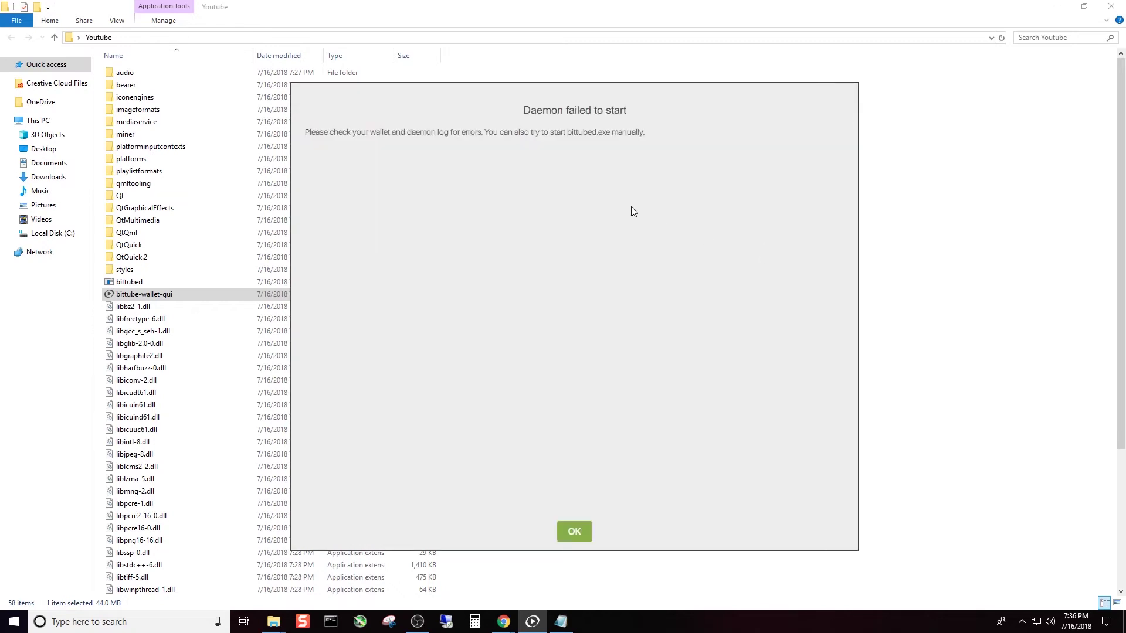
{"action": "left_click", "coordinate": [570, 535]}
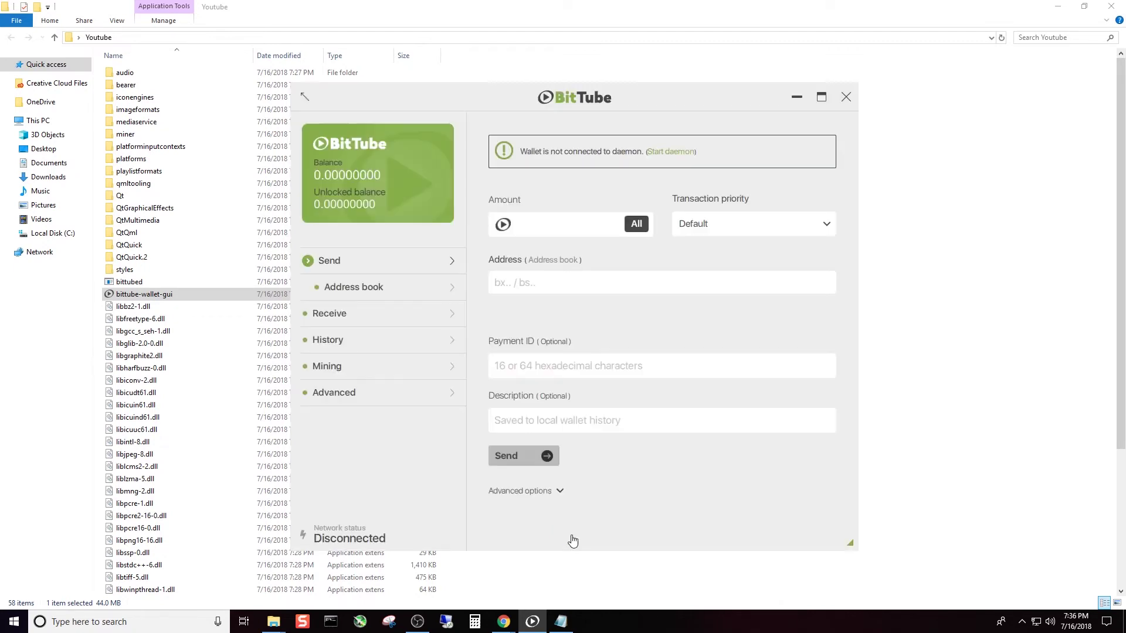
Start the daemon via the Start daemon link and let it sync to block 120563
{"action": "left_click", "coordinate": [672, 152]}
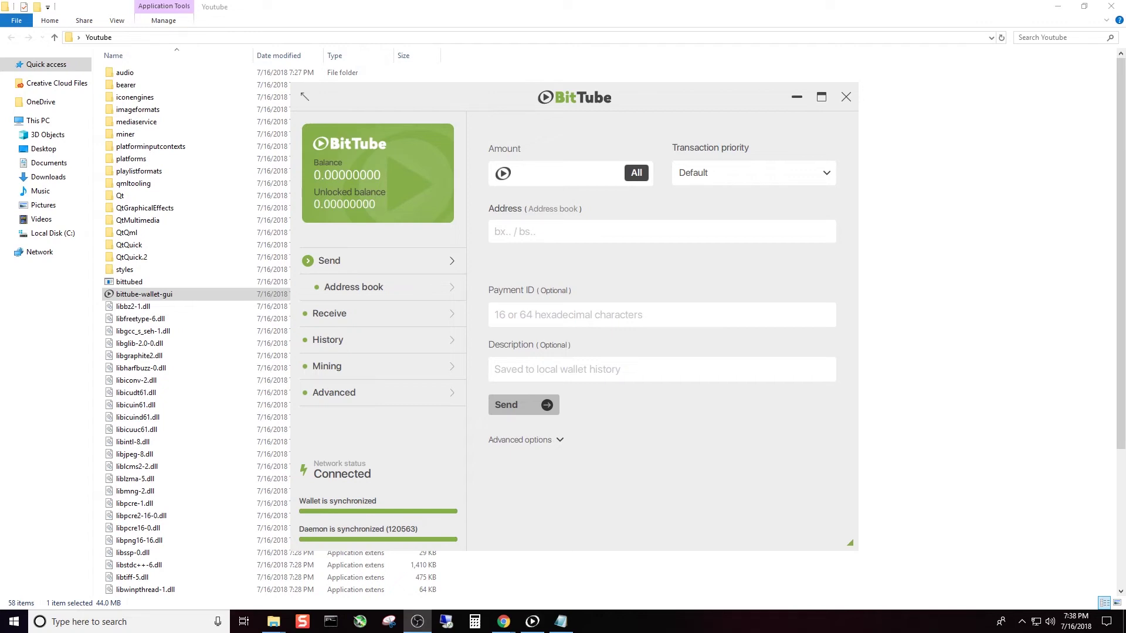
Minimize File Explorer and copy the primary address from the wallet's Receive page
{"action": "left_click", "coordinate": [1059, 6]}
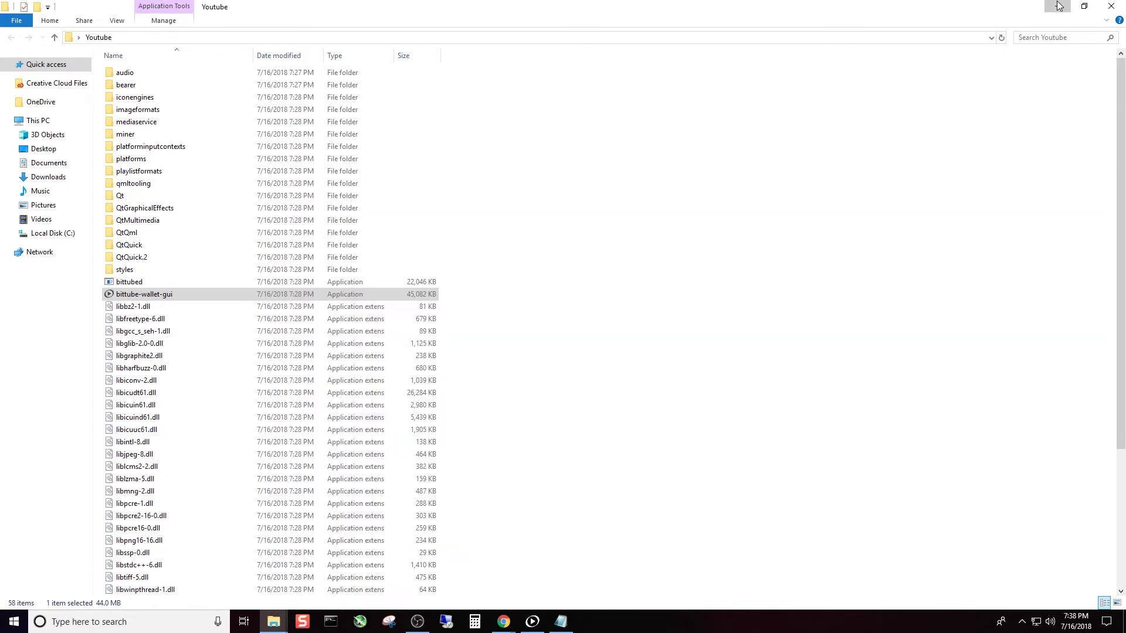
{"action": "left_click", "coordinate": [1060, 5]}
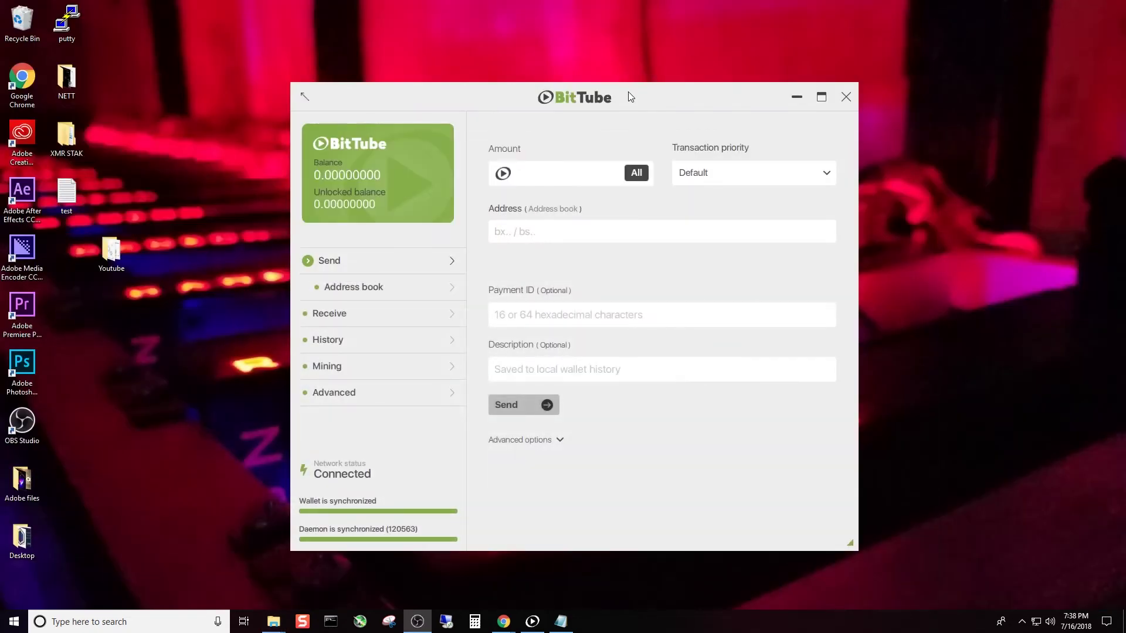
{"action": "left_click_drag", "start_coordinate": [628, 91], "coordinate": [586, 81]}
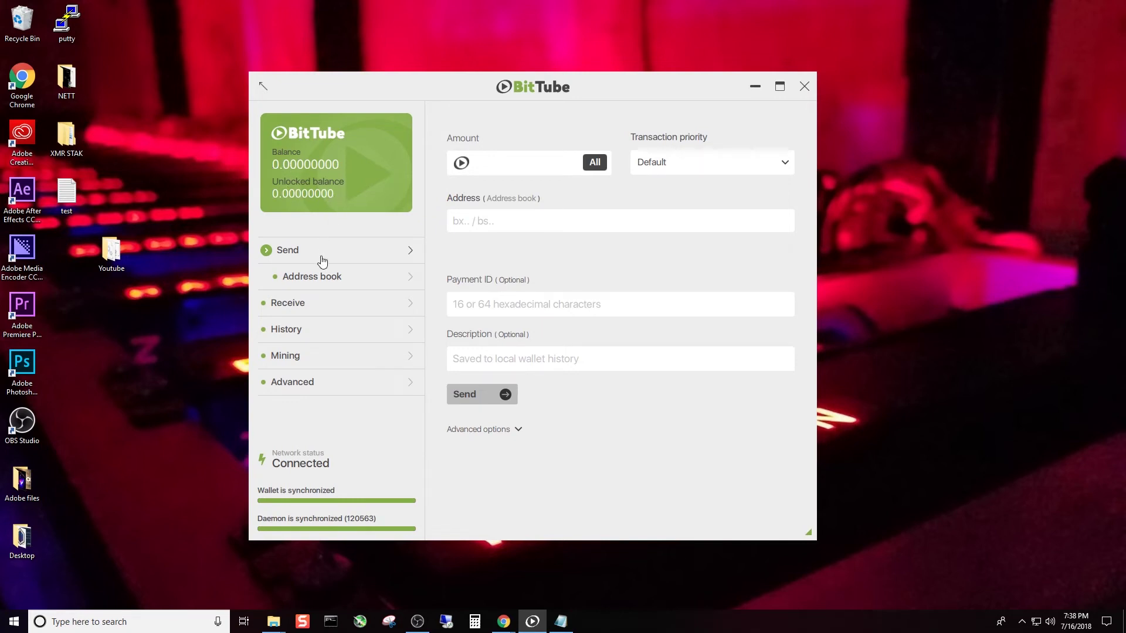
{"action": "left_click", "coordinate": [313, 301]}
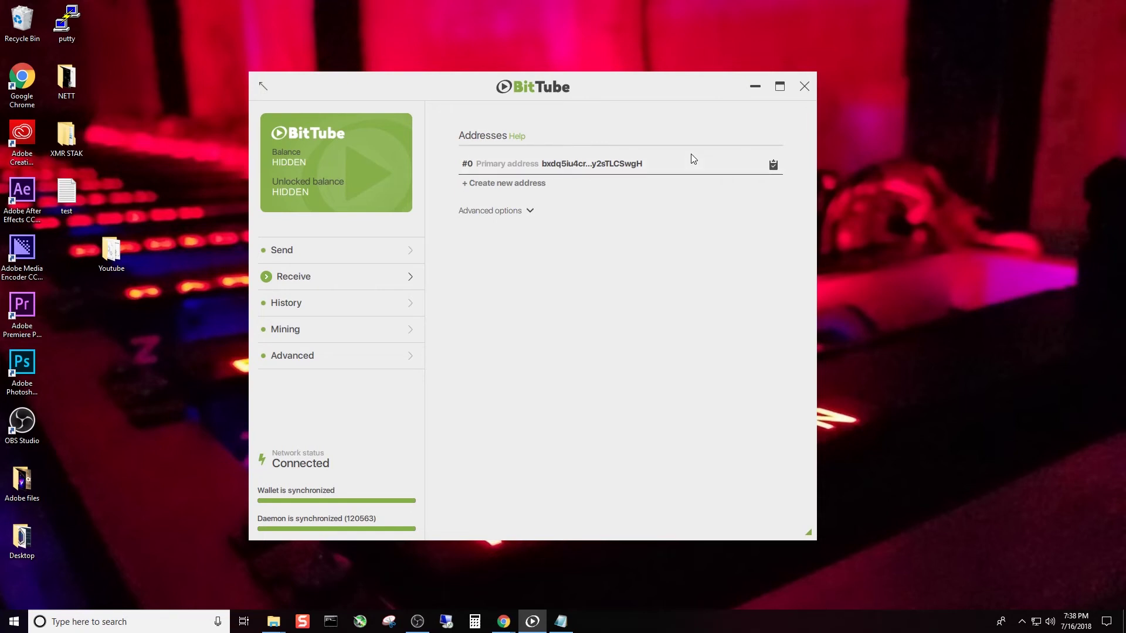
{"action": "left_click", "coordinate": [774, 167]}
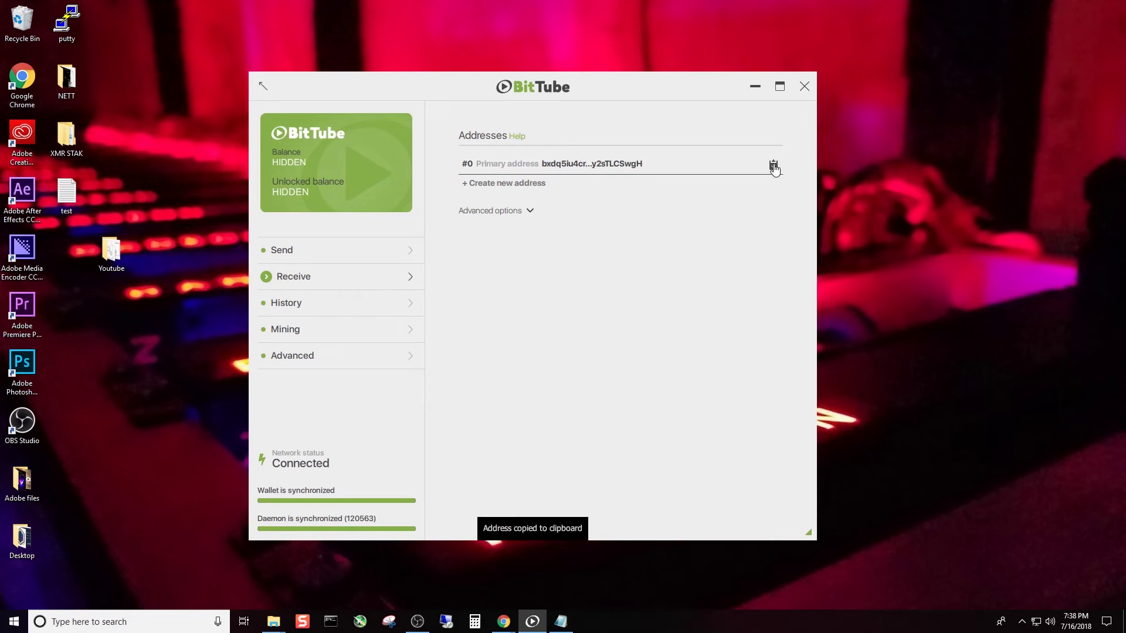
Insert a 'Primary Address' heading at the top of the note with the copied address below
{"action": "left_click", "coordinate": [561, 619]}
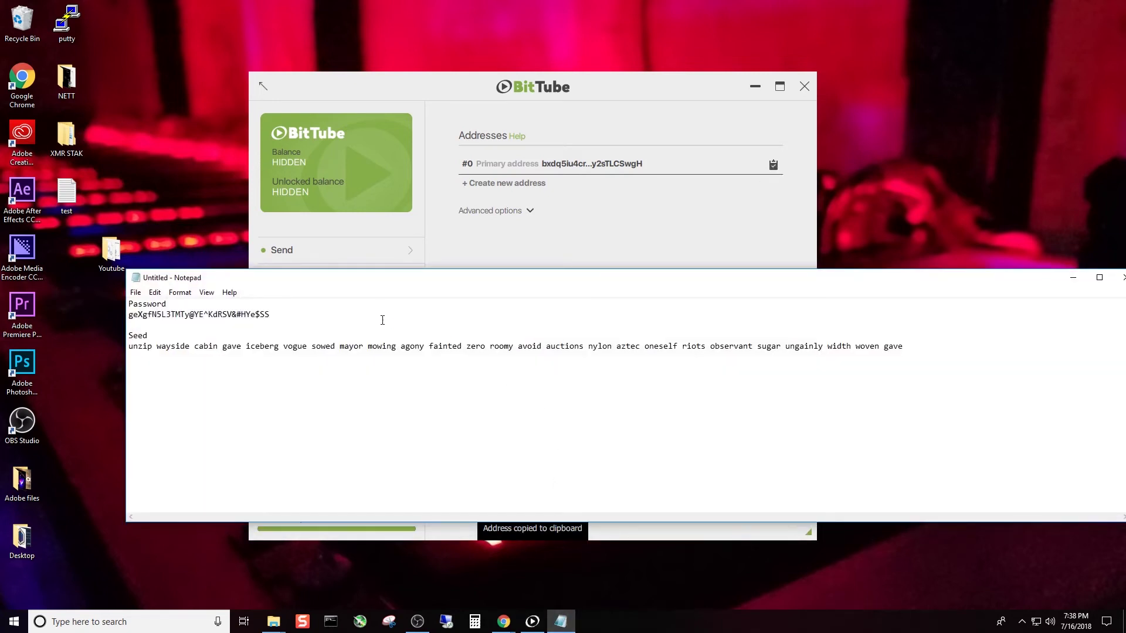
{"action": "key", "text": "Return"}
{"action": "key", "text": "Return"}
{"action": "left_click", "coordinate": [144, 306]}
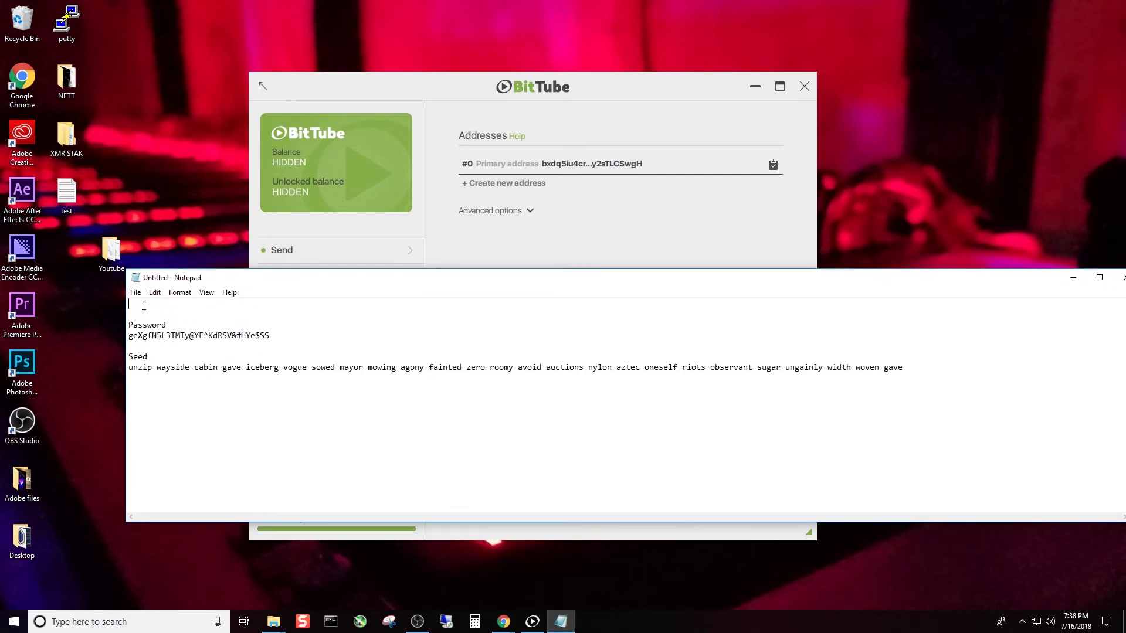
{"action": "type", "text": "Primary Address"}
{"action": "key", "text": "Return"}
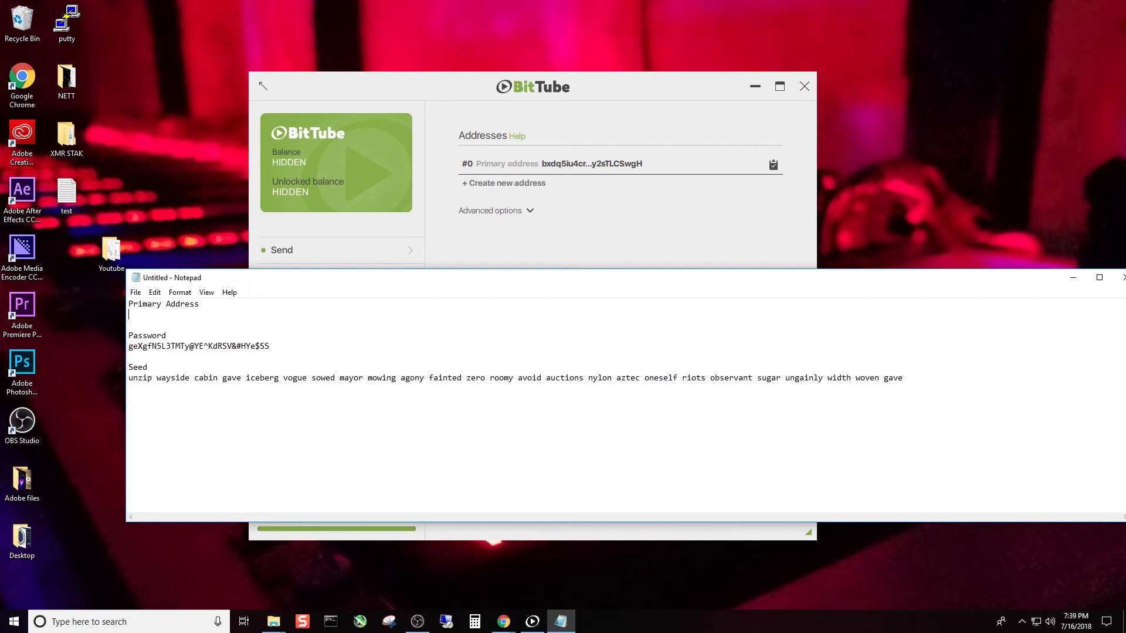
{"action": "key", "text": "ctrl+v"}
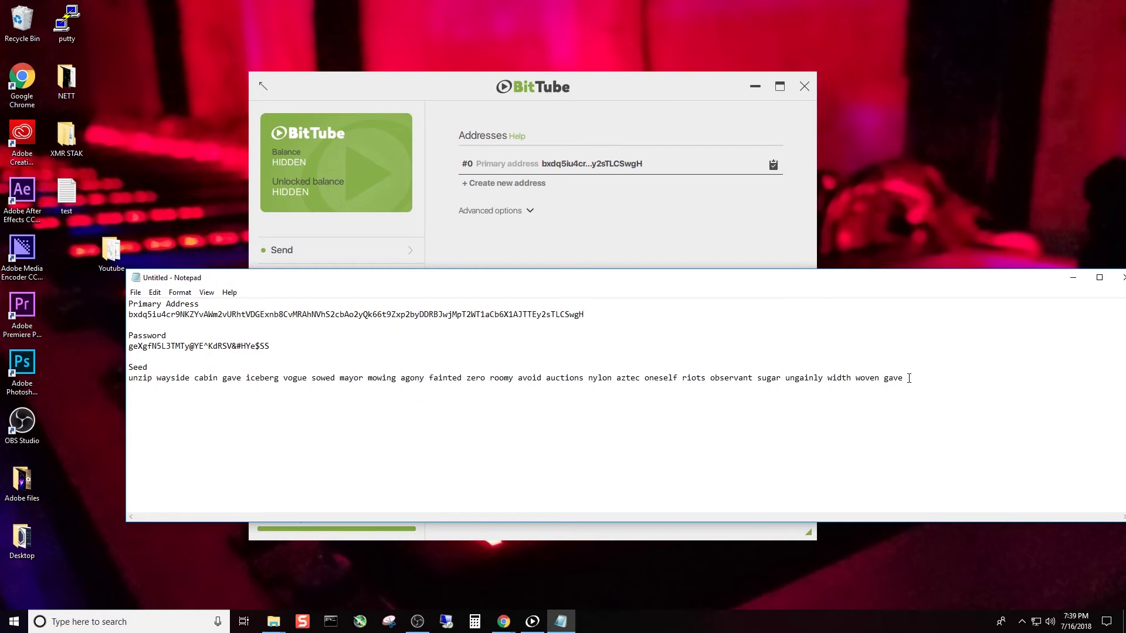
{"action": "key", "text": "Return"}
{"action": "key", "text": "Return"}
{"action": "left_click_drag", "start_coordinate": [740, 280], "coordinate": [726, 382]}
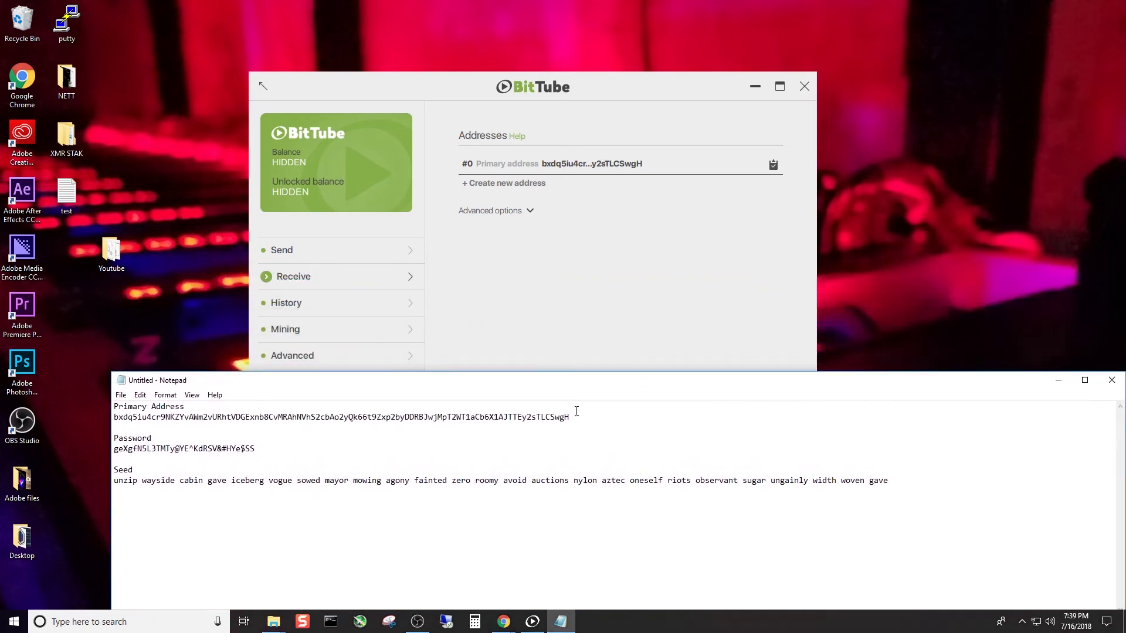
{"action": "left_click_drag", "start_coordinate": [570, 417], "coordinate": [114, 417]}
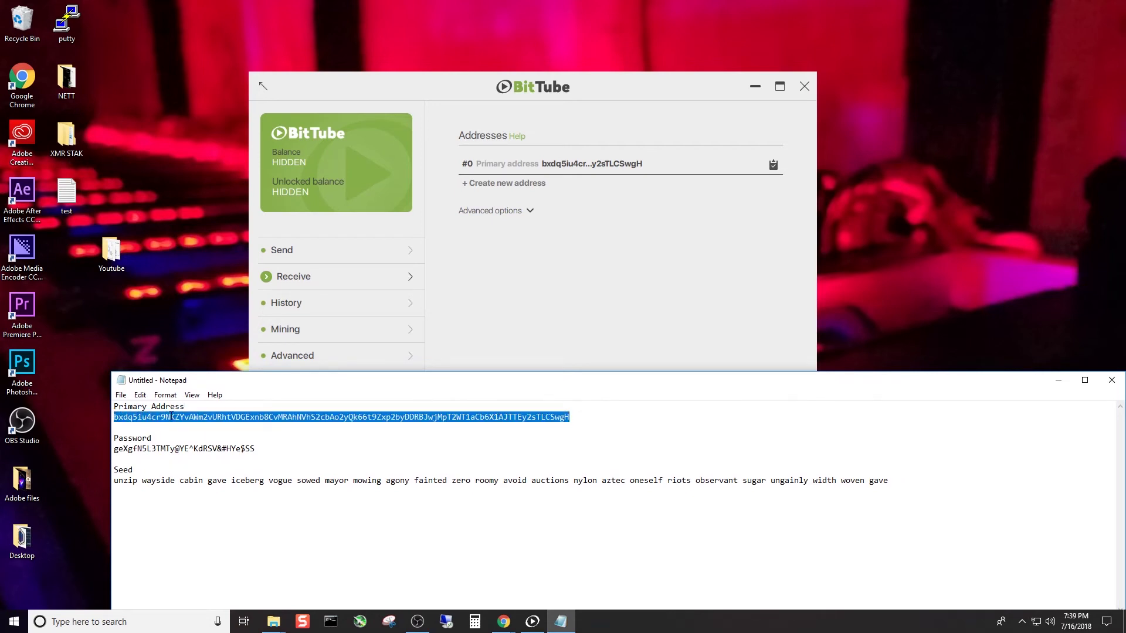
{"action": "left_click", "coordinate": [114, 498]}
Minimize Notepad, expand Advanced options on Receive, and view the empty History page
{"action": "left_click", "coordinate": [593, 288]}
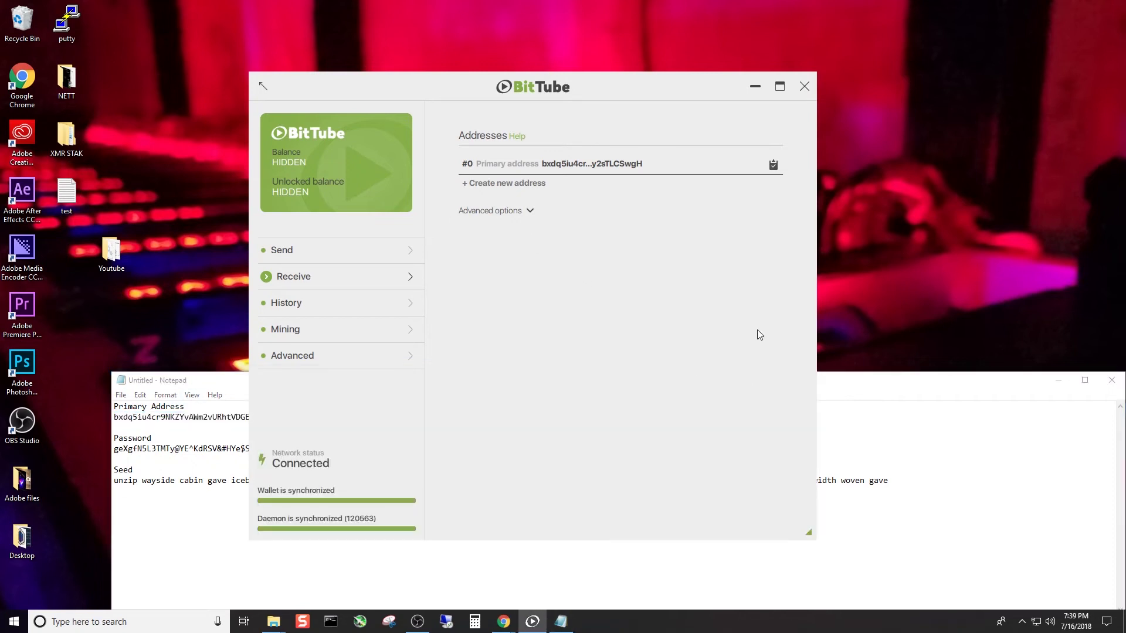
{"action": "left_click", "coordinate": [1058, 380]}
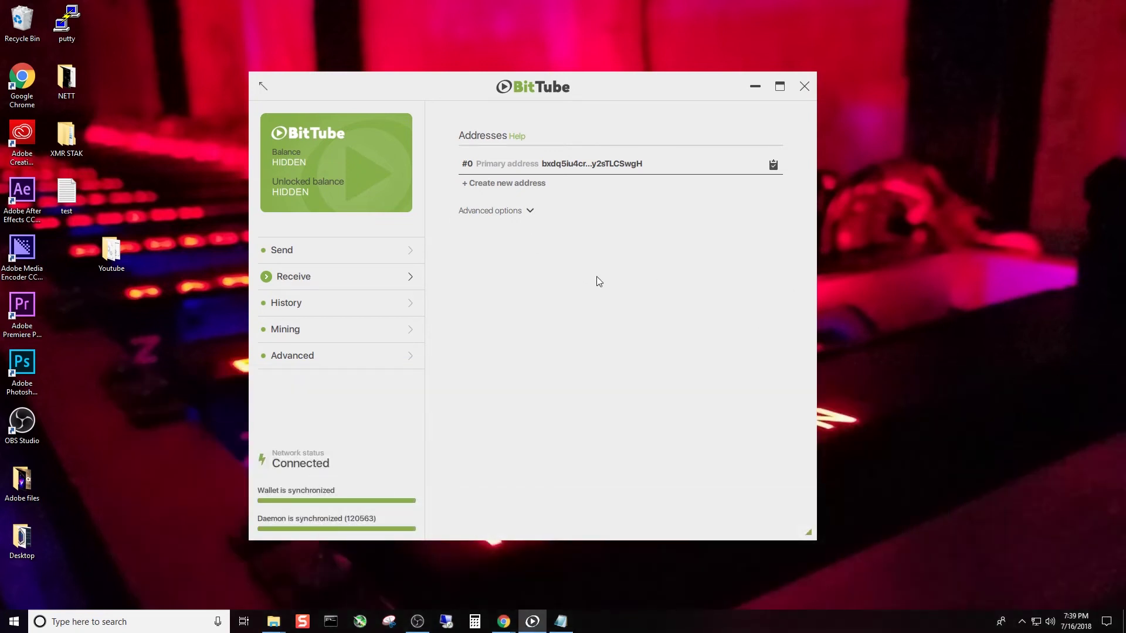
{"action": "left_click", "coordinate": [505, 213]}
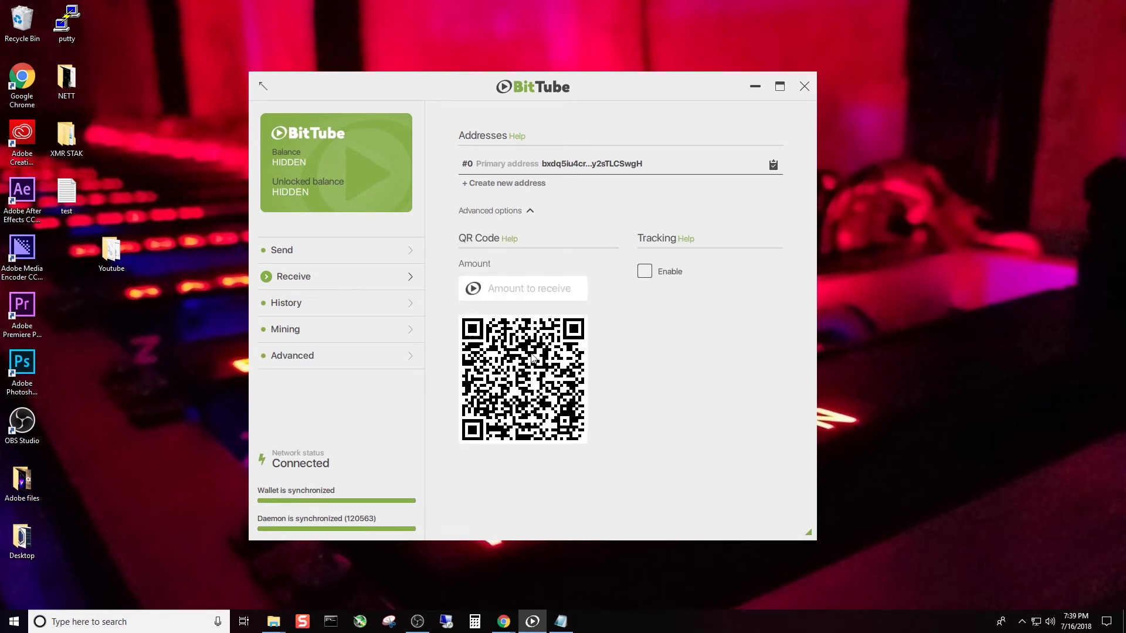
{"action": "left_click", "coordinate": [337, 312]}
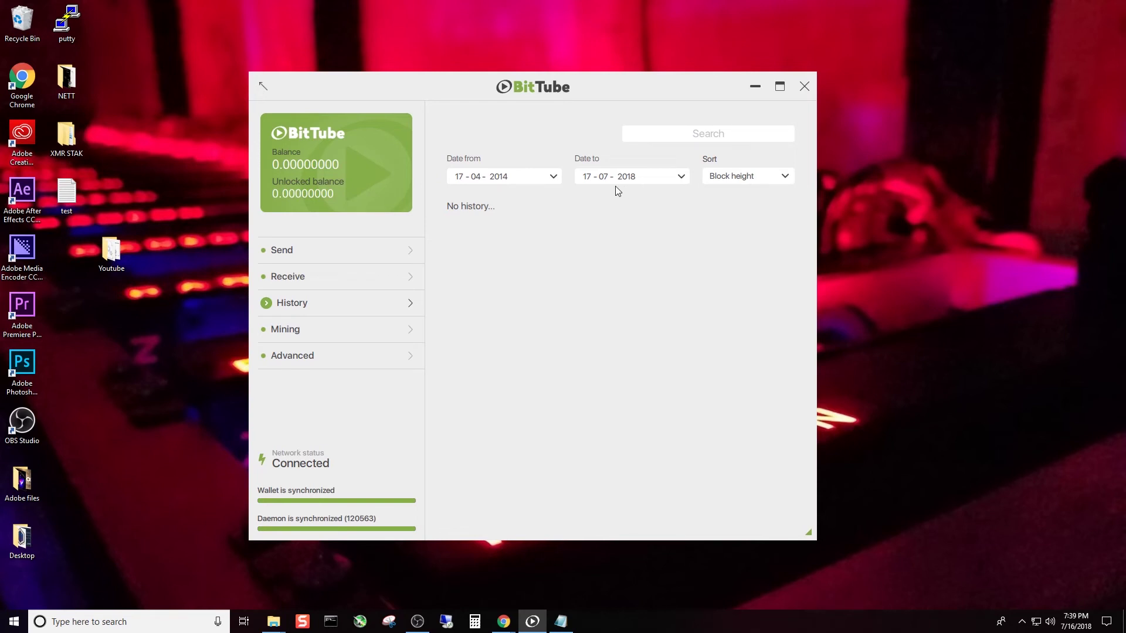
Open the BitTube Miner page, declining the miner's firewall request, and expand the Advanced tools
{"action": "left_click", "coordinate": [365, 329]}
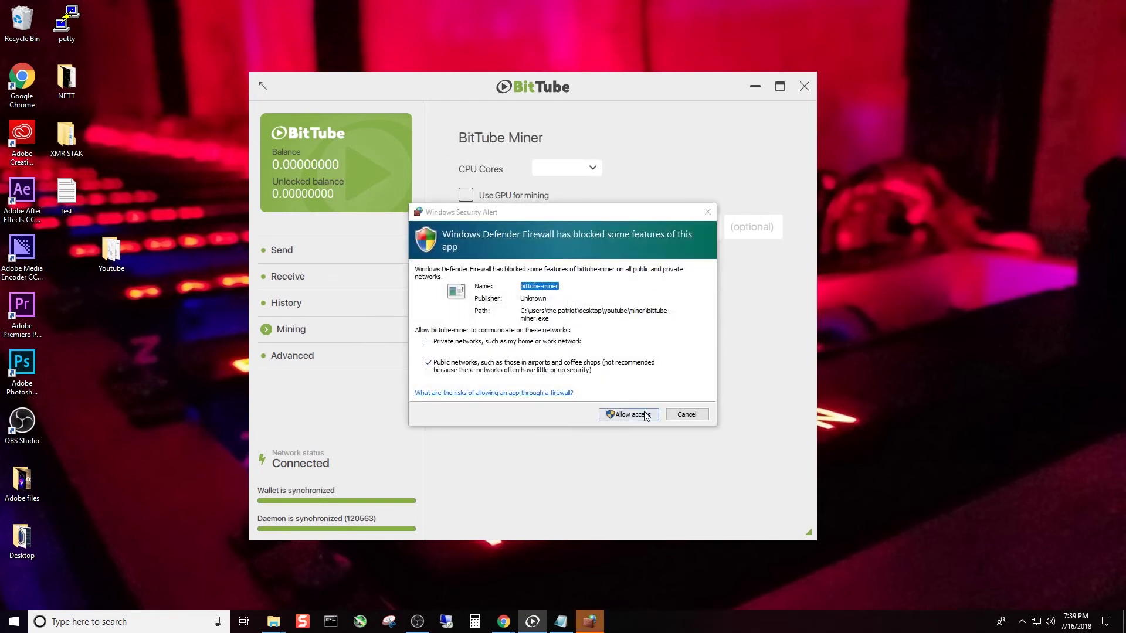
{"action": "left_click", "coordinate": [677, 416]}
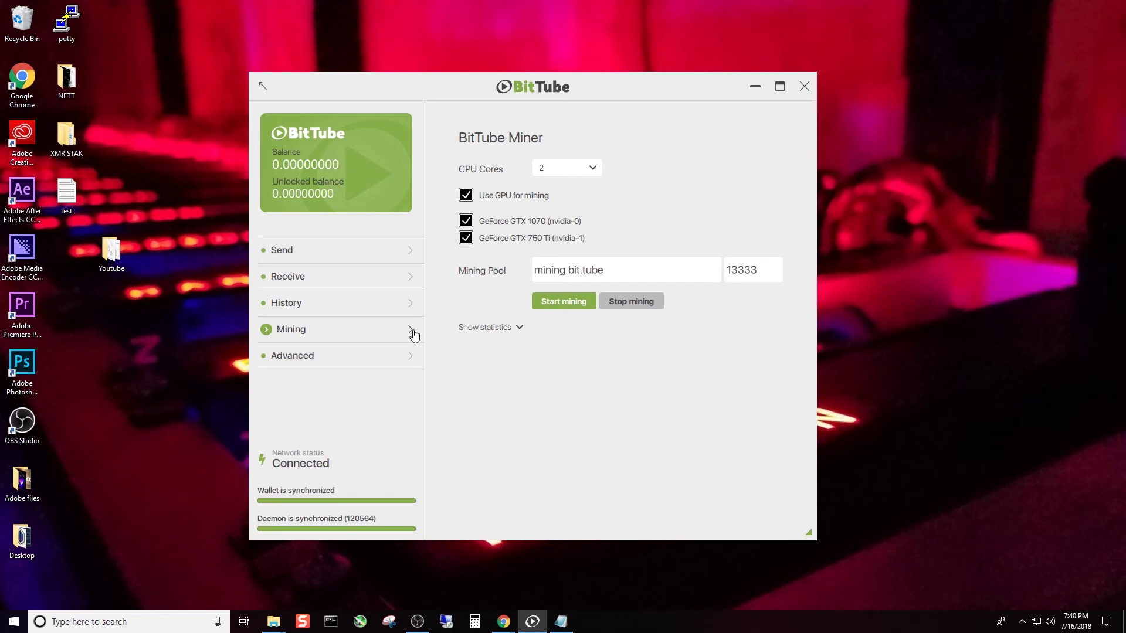
{"action": "left_click", "coordinate": [390, 359]}
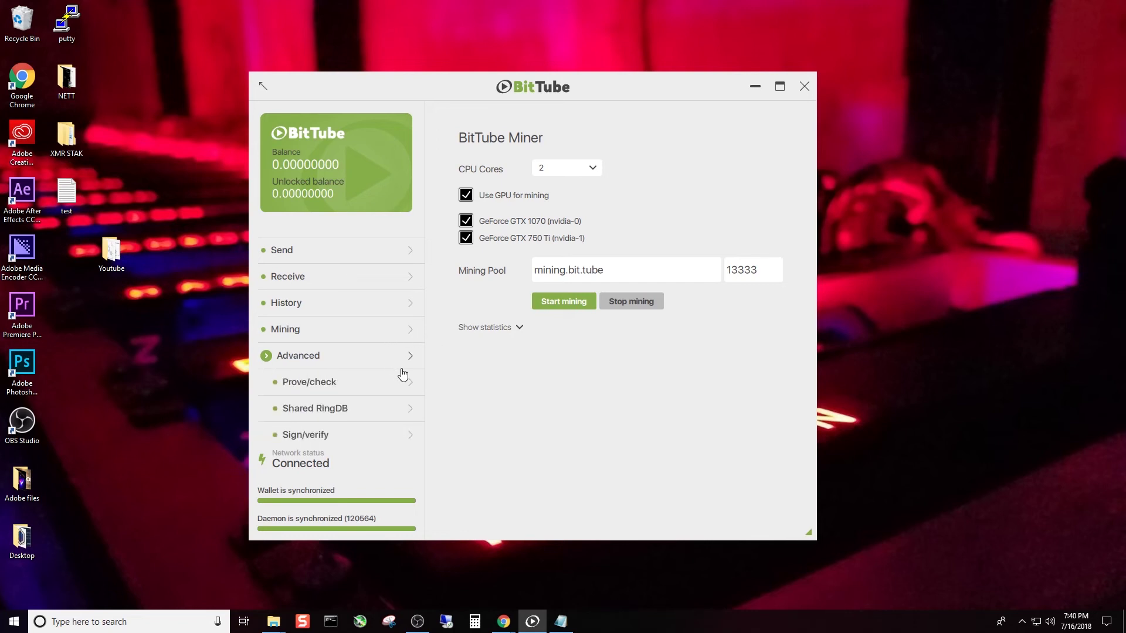
Step through the Advanced pages Prove/check, Shared RingDB and Sign/verify, ending on Settings
{"action": "scroll", "coordinate": [399, 370], "scroll_direction": "down", "scroll_amount": 2}
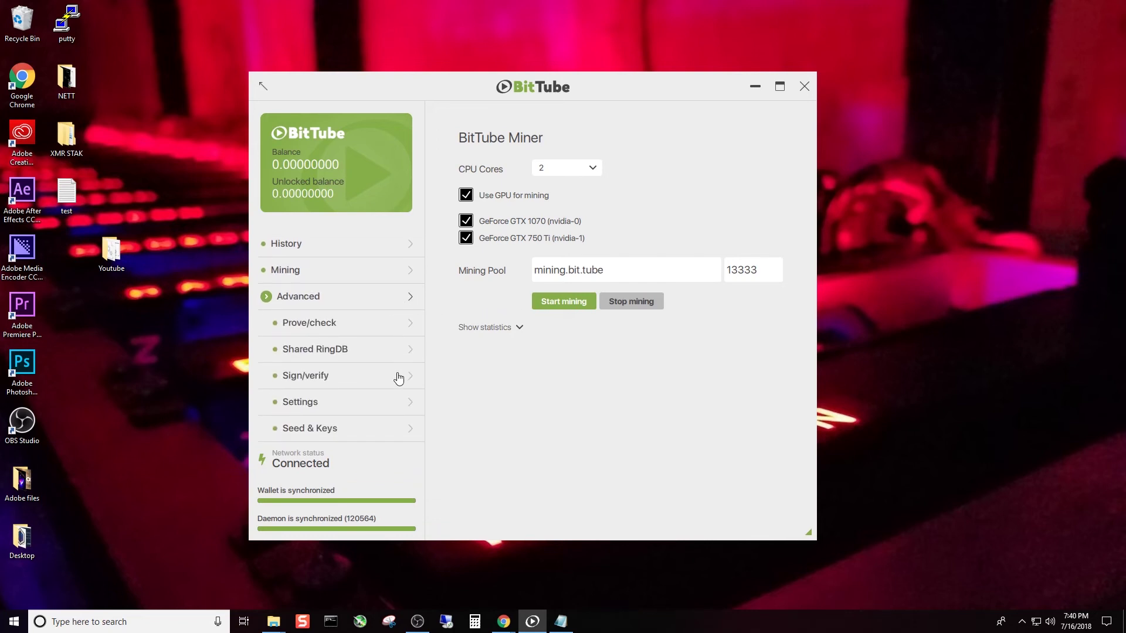
{"action": "left_click", "coordinate": [359, 326]}
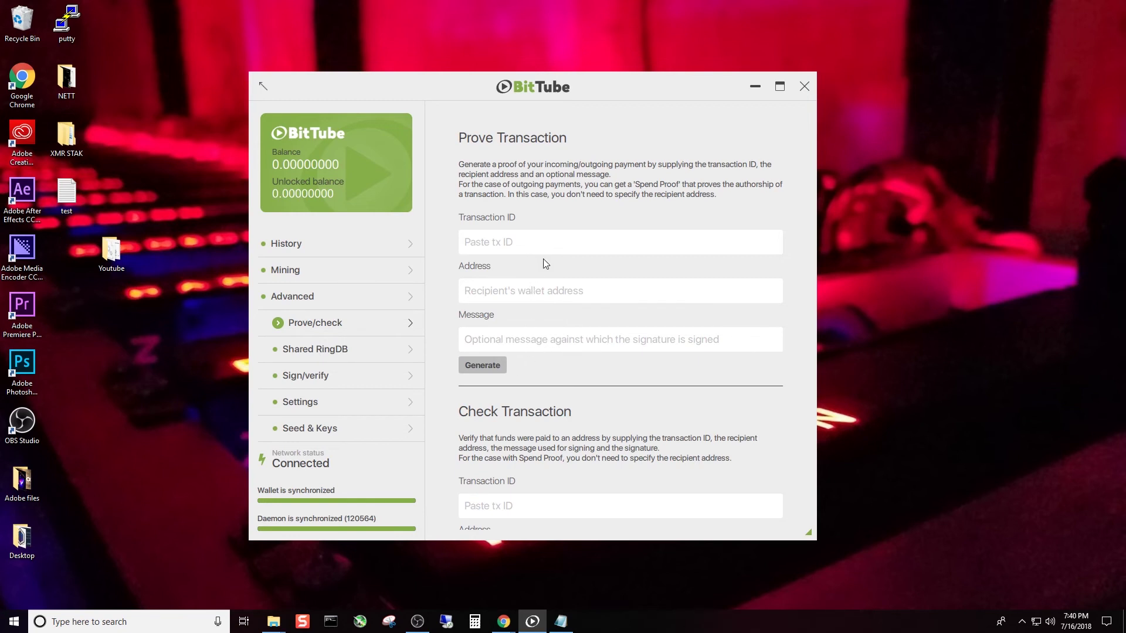
{"action": "scroll", "coordinate": [532, 317], "scroll_direction": "down", "scroll_amount": 3}
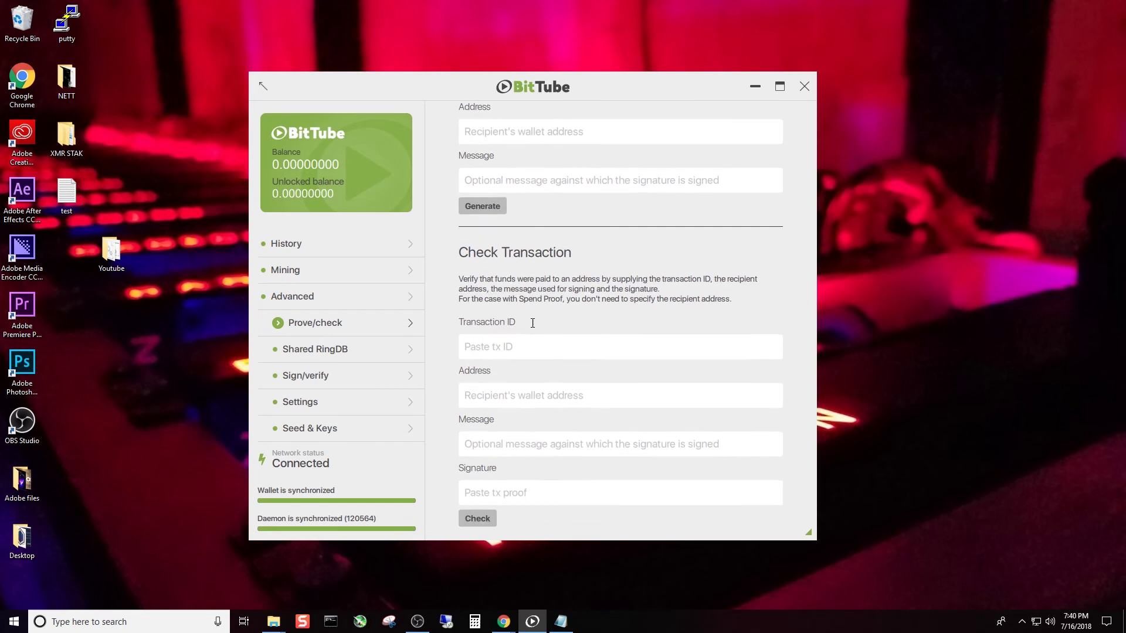
{"action": "scroll", "coordinate": [533, 323], "scroll_direction": "down", "scroll_amount": 2}
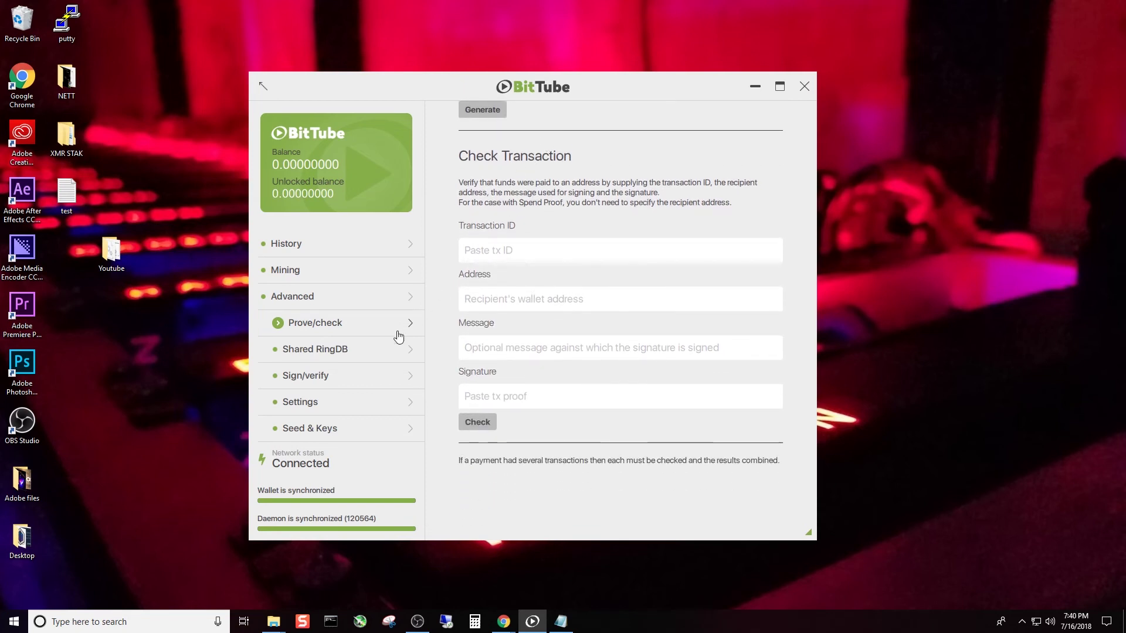
{"action": "left_click", "coordinate": [321, 359]}
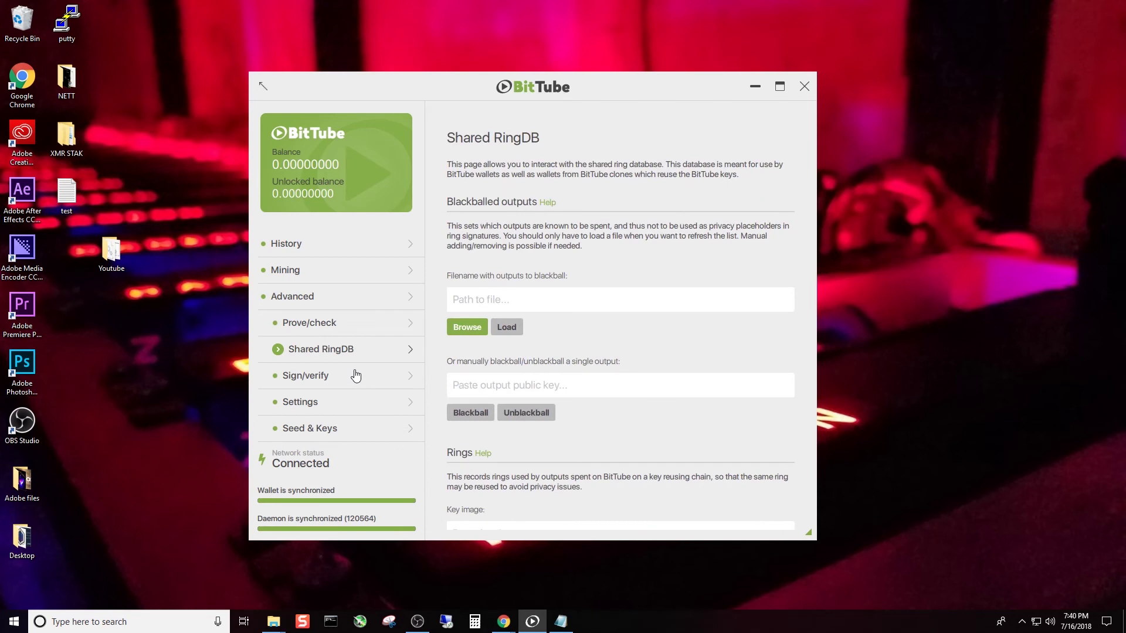
{"action": "left_click", "coordinate": [332, 378]}
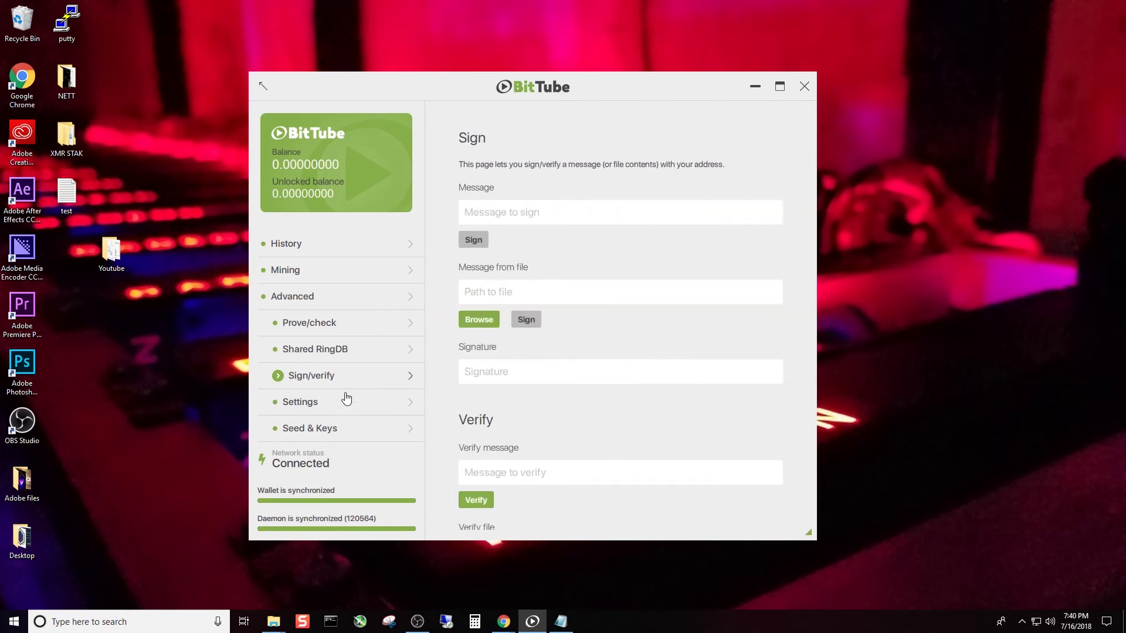
{"action": "left_click", "coordinate": [304, 404]}
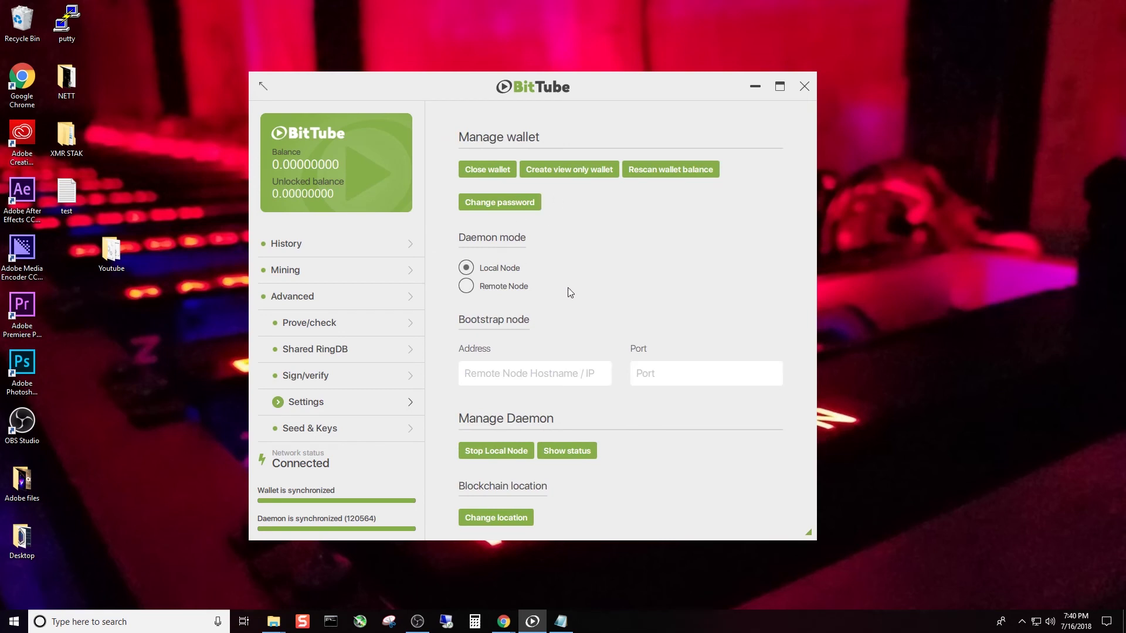
Scroll the Settings page down to the daemon, layout and Debug info sections and back up
{"action": "scroll", "coordinate": [570, 317], "scroll_direction": "down", "scroll_amount": 5}
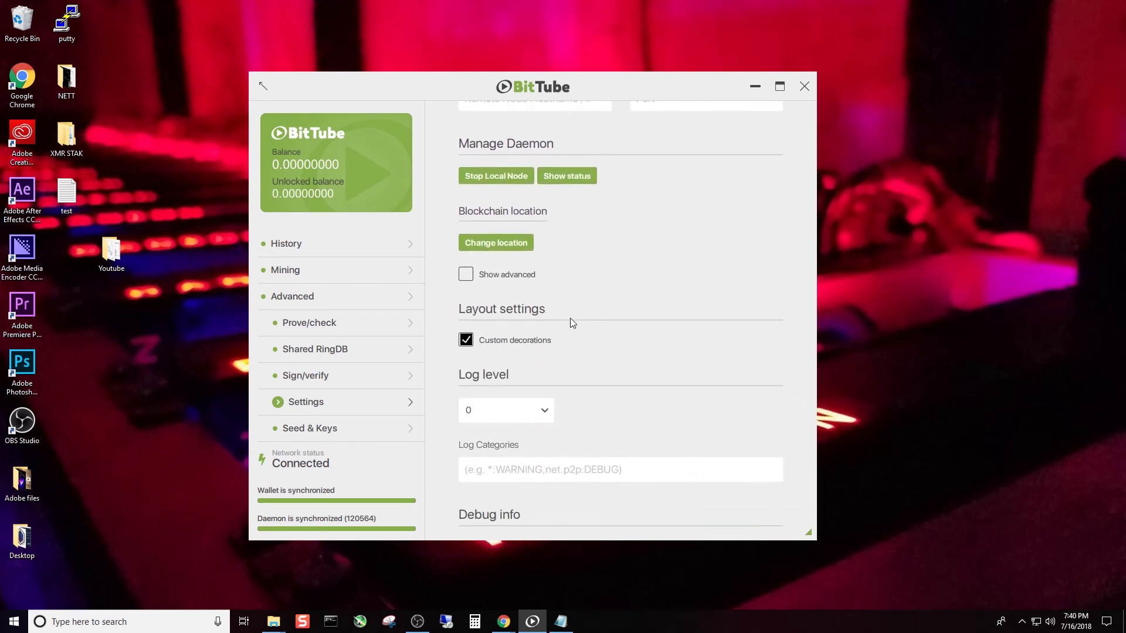
{"action": "scroll", "coordinate": [572, 322], "scroll_direction": "down", "scroll_amount": 2}
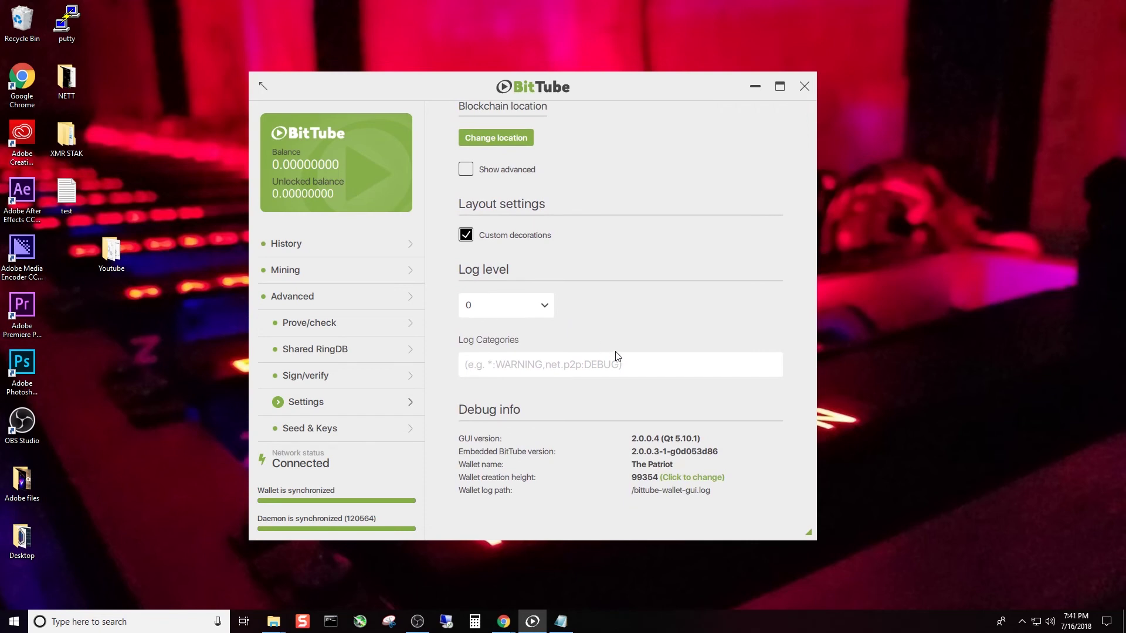
{"action": "scroll", "coordinate": [616, 352], "scroll_direction": "up", "scroll_amount": 6}
{"action": "scroll", "coordinate": [616, 350], "scroll_direction": "down", "scroll_amount": 5}
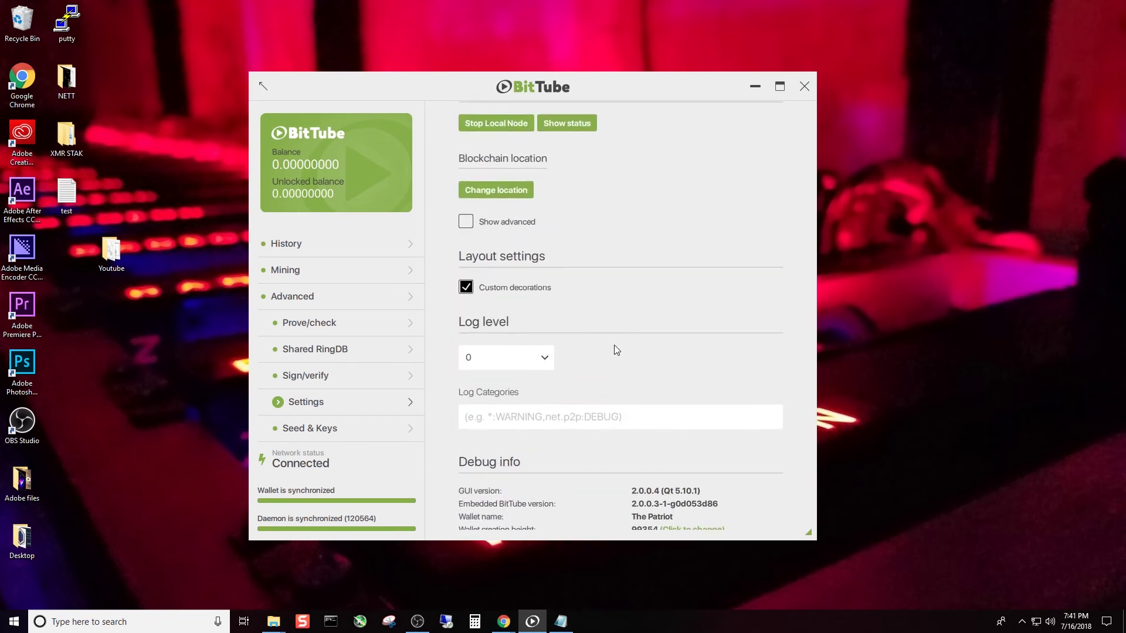
{"action": "scroll", "coordinate": [614, 345], "scroll_direction": "up", "scroll_amount": 4}
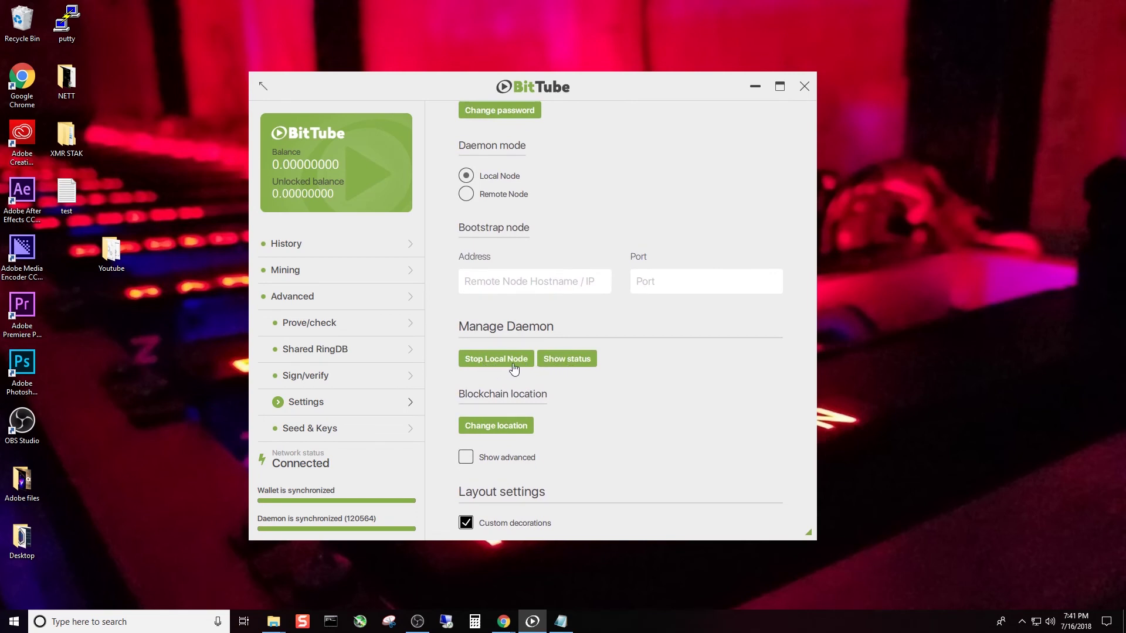
{"action": "scroll", "coordinate": [530, 238], "scroll_direction": "up", "scroll_amount": 1}
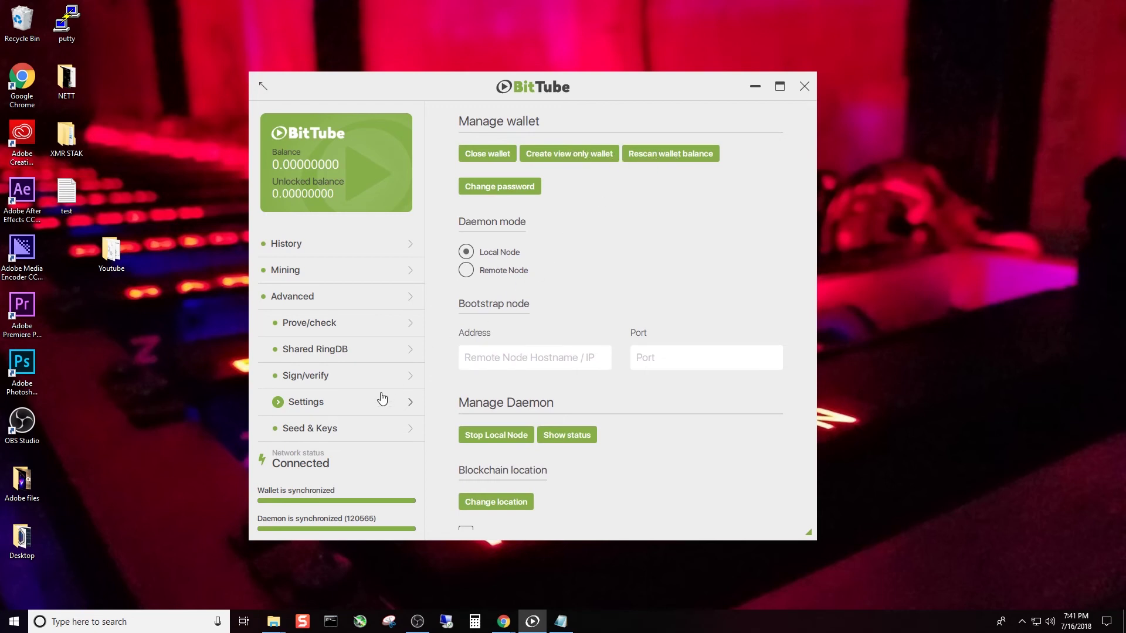
Unlock Seed & Keys using the wallet password from the Notepad record, then copy the keys
{"action": "left_click", "coordinate": [315, 429]}
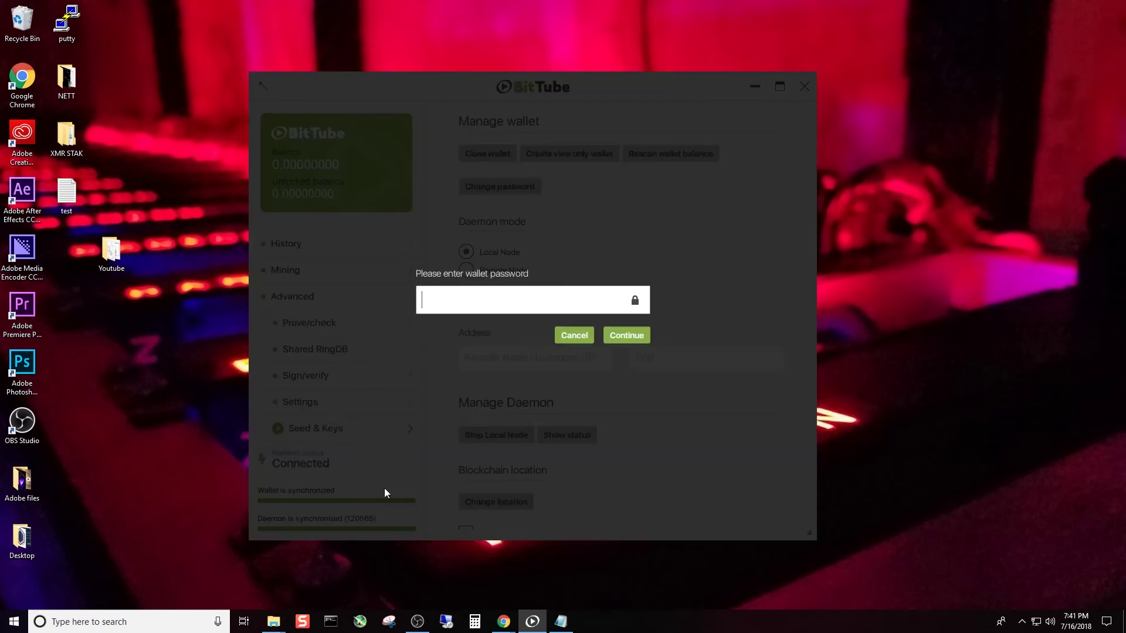
{"action": "mouse_move", "coordinate": [562, 622]}
{"action": "left_click", "coordinate": [550, 593]}
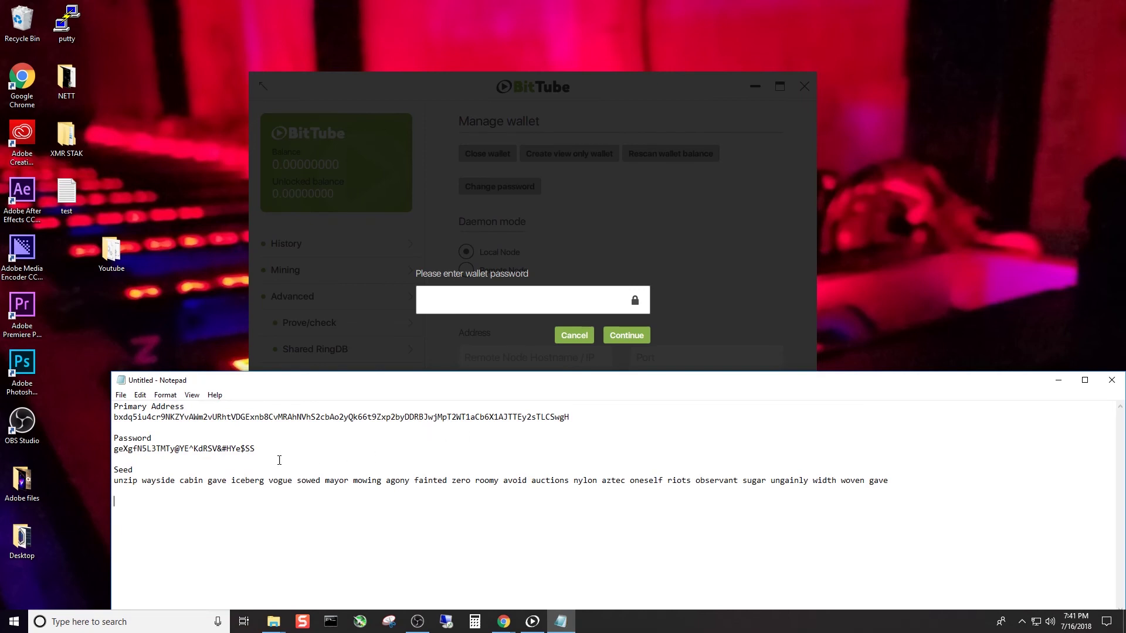
{"action": "left_click_drag", "start_coordinate": [258, 450], "coordinate": [114, 448]}
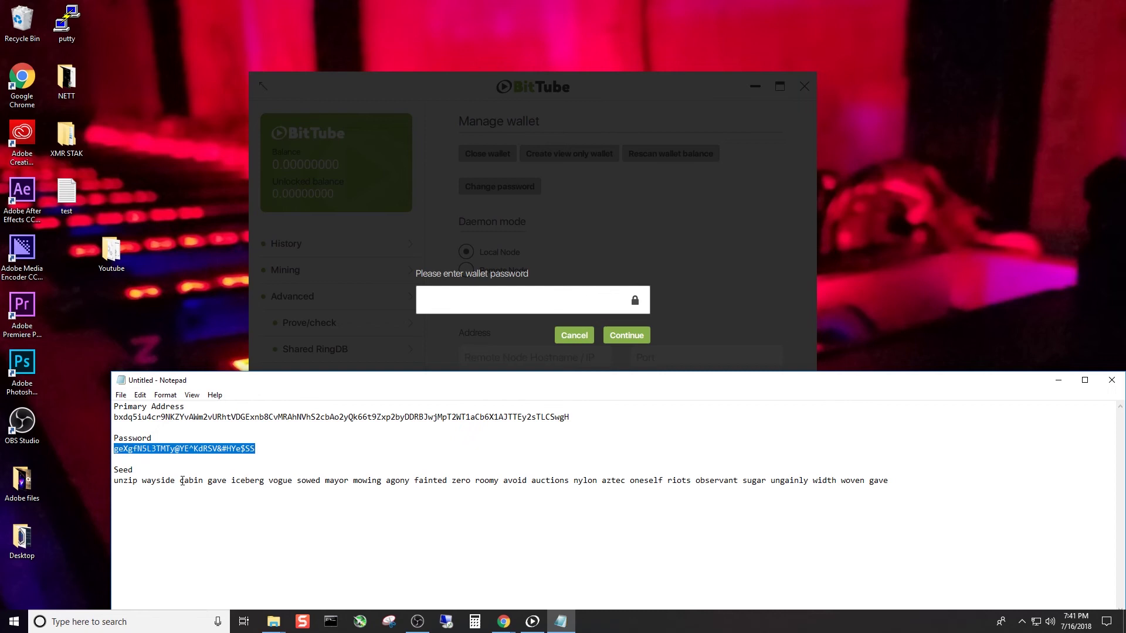
{"action": "left_click", "coordinate": [460, 301]}
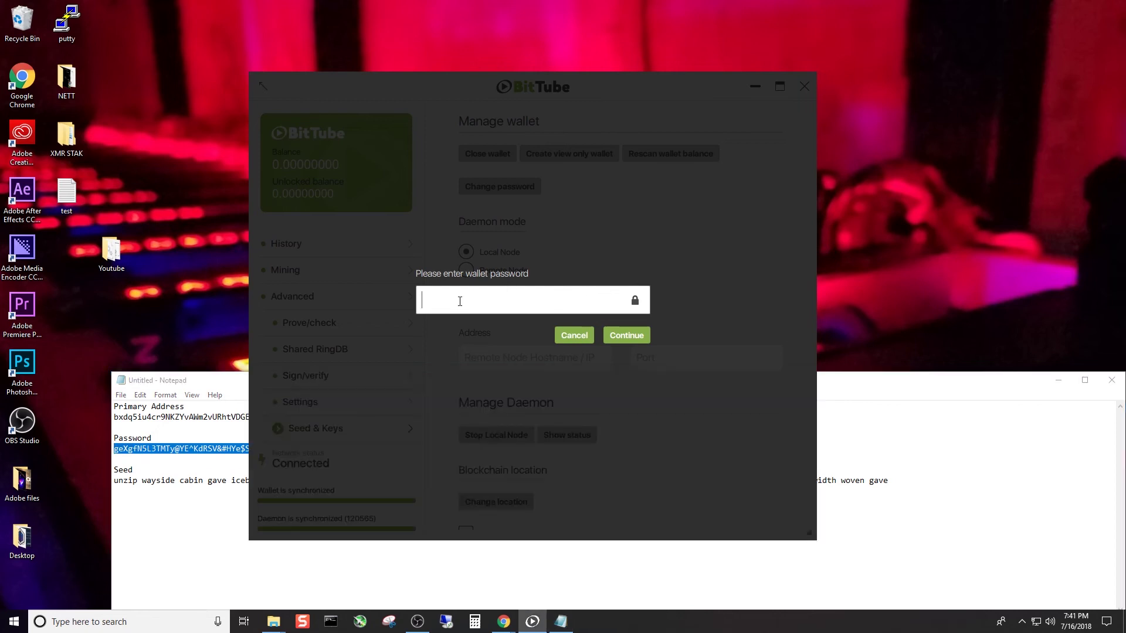
{"action": "key", "text": "ctrl+v"}
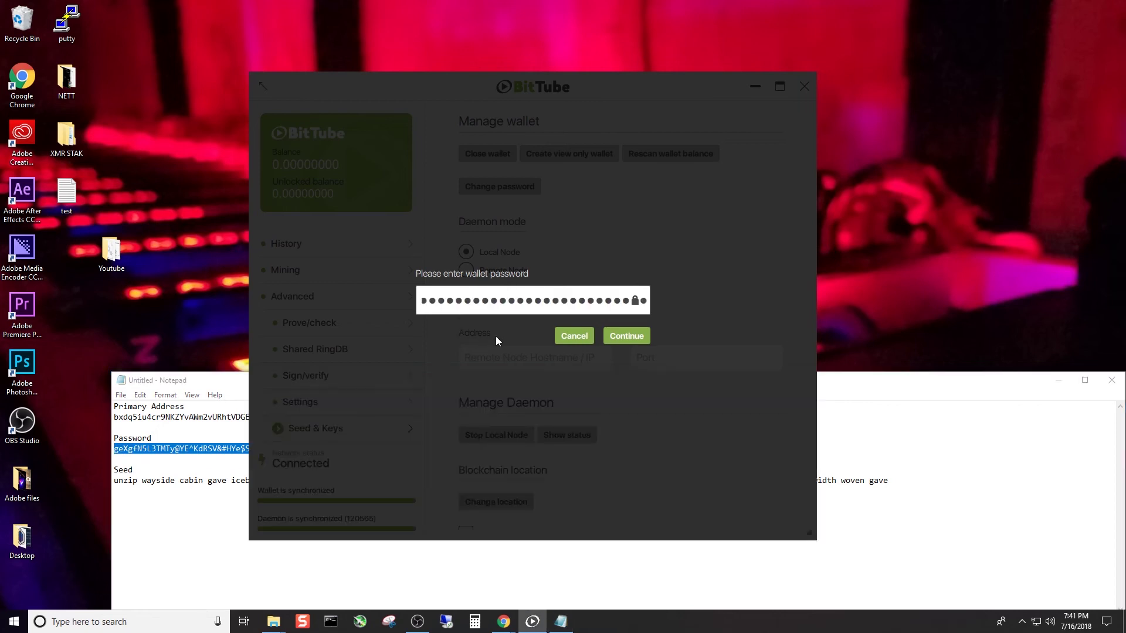
{"action": "left_click", "coordinate": [624, 339]}
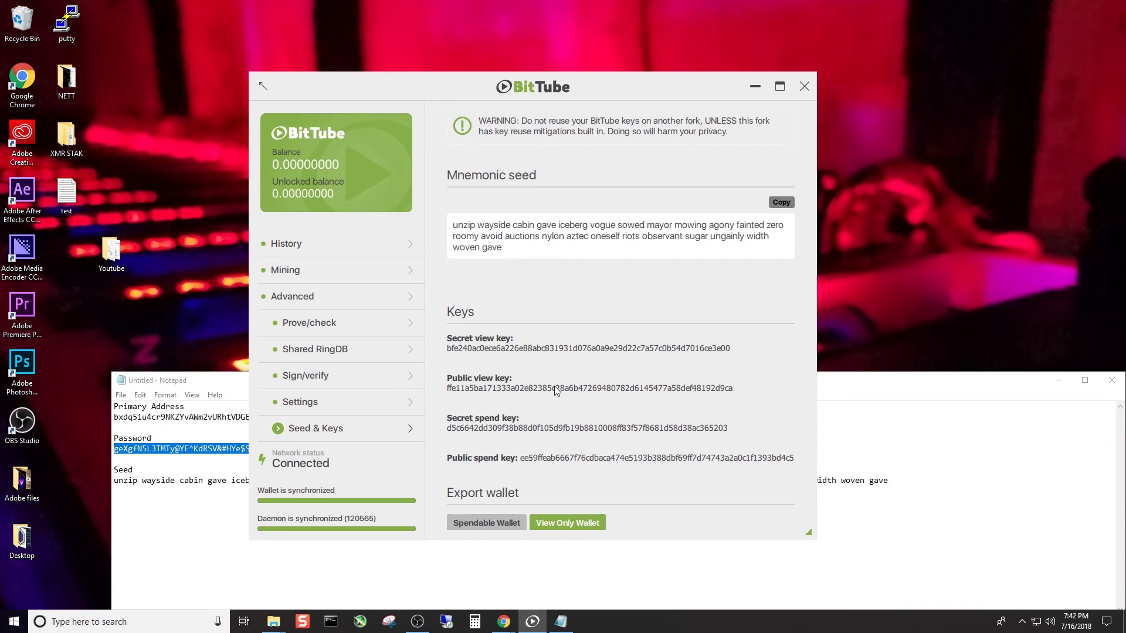
{"action": "key", "text": "ctrl+c"}
{"action": "key", "text": "ctrl+c"}
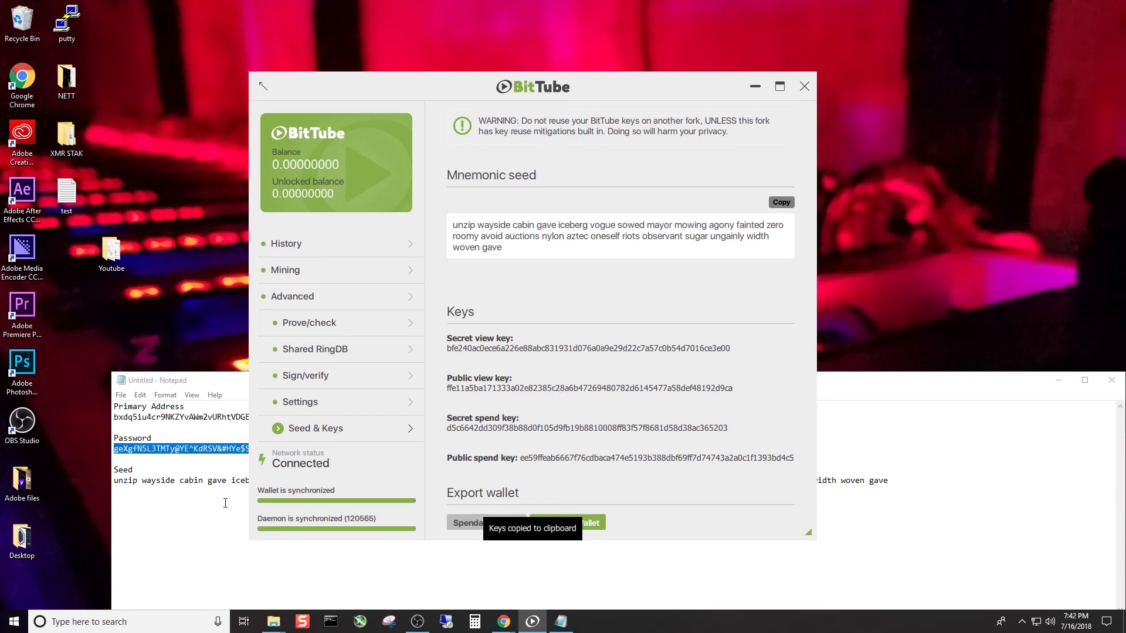
Paste the secret and public view and spend keys below the seed in Notepad, then minimize it
{"action": "left_click", "coordinate": [160, 503]}
{"action": "right_click", "coordinate": [136, 505]}
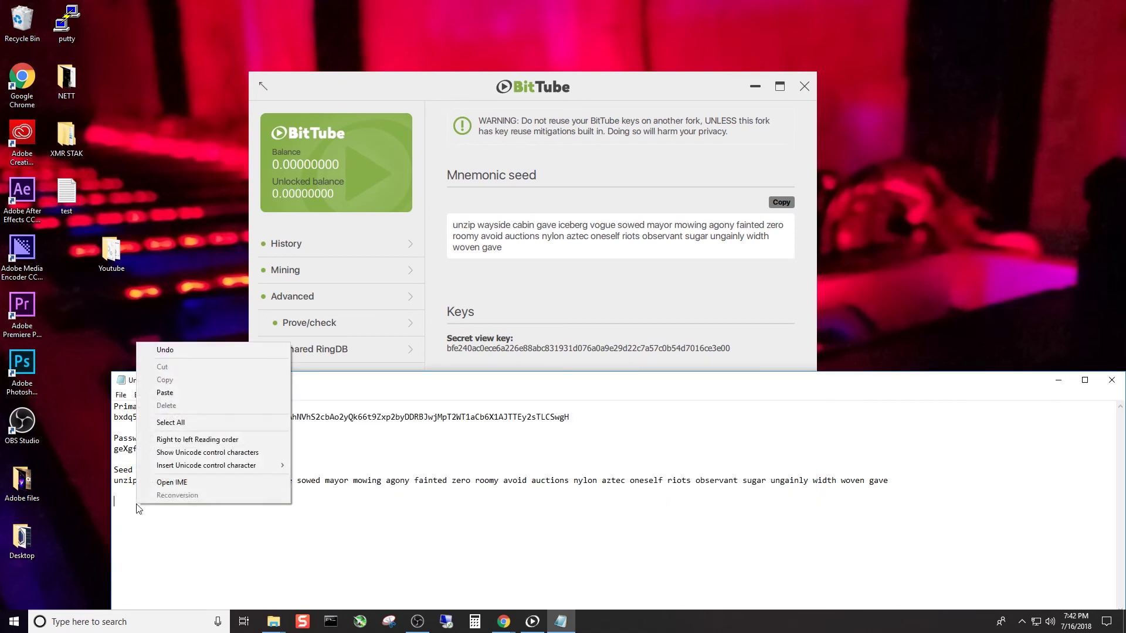
{"action": "left_click", "coordinate": [134, 505]}
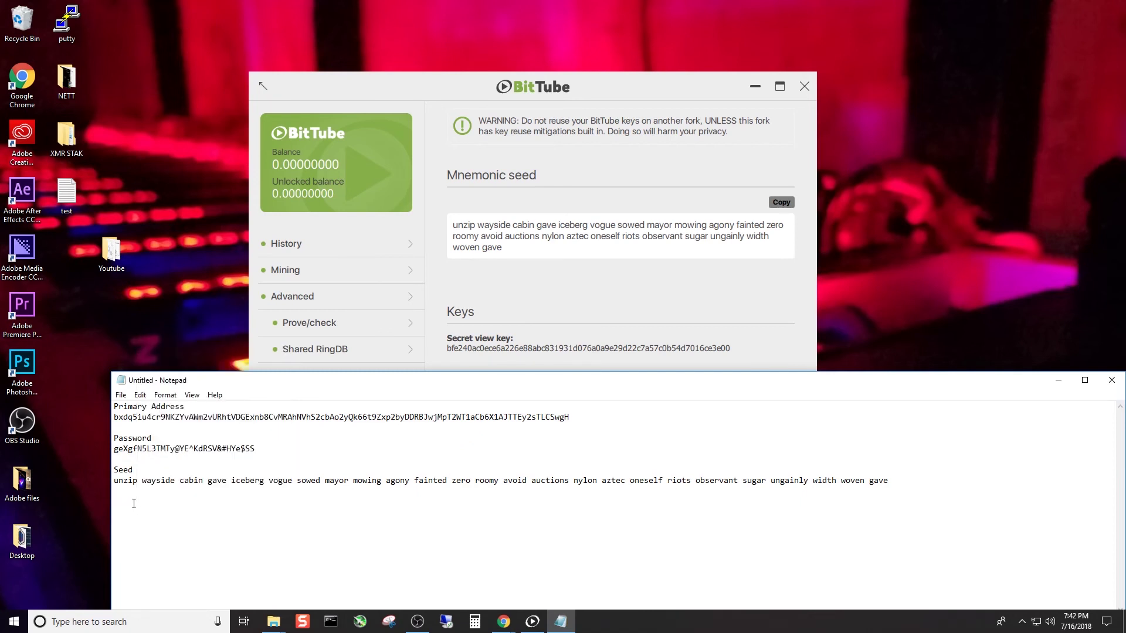
{"action": "key", "text": "ctrl+v"}
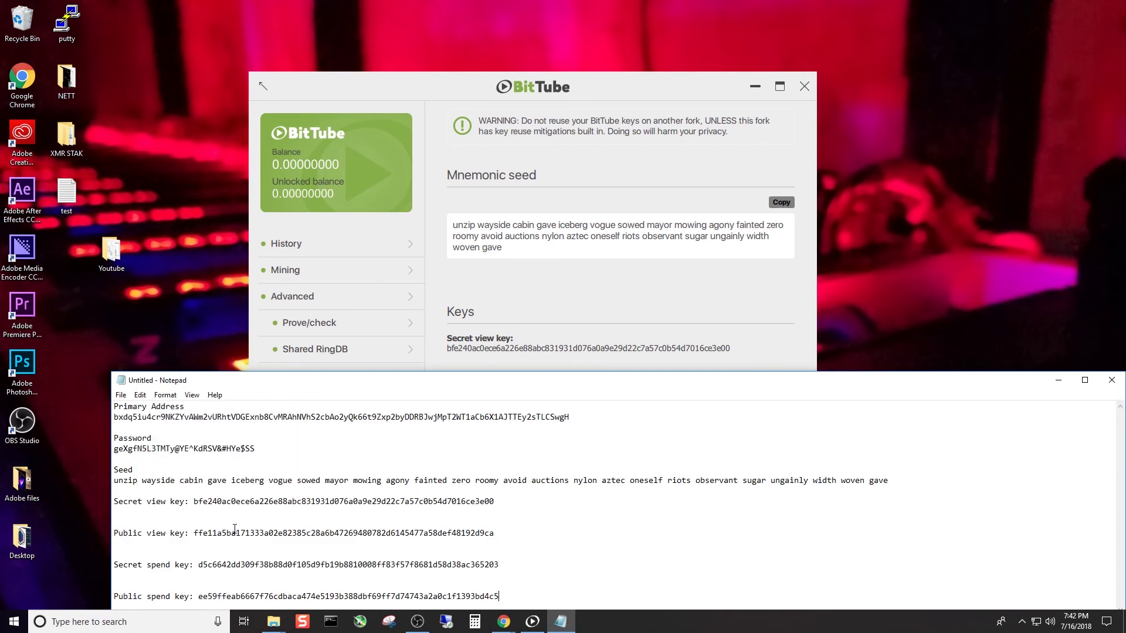
{"action": "left_click_drag", "start_coordinate": [536, 380], "coordinate": [576, 251]}
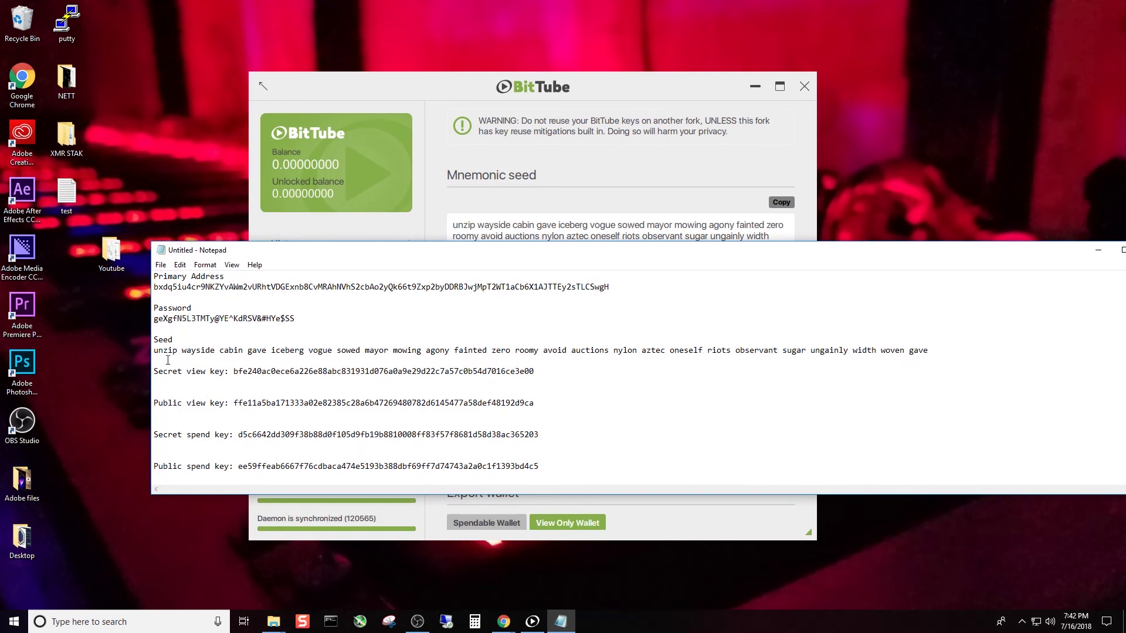
{"action": "left_click", "coordinate": [161, 265]}
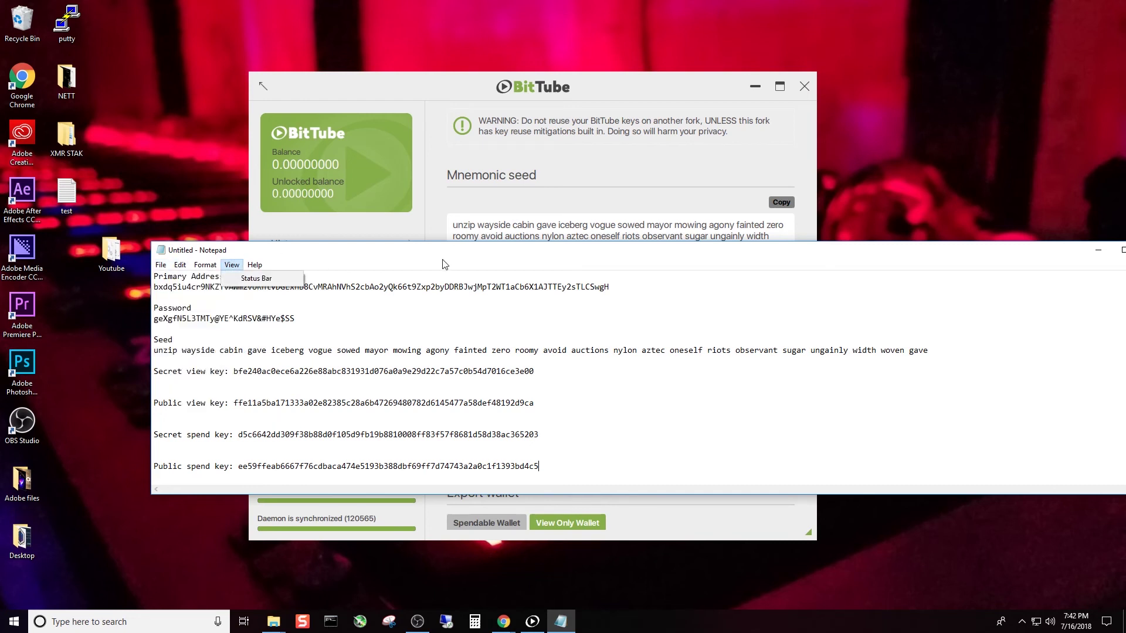
{"action": "left_click", "coordinate": [990, 260]}
{"action": "left_click_drag", "start_coordinate": [989, 260], "coordinate": [913, 268]}
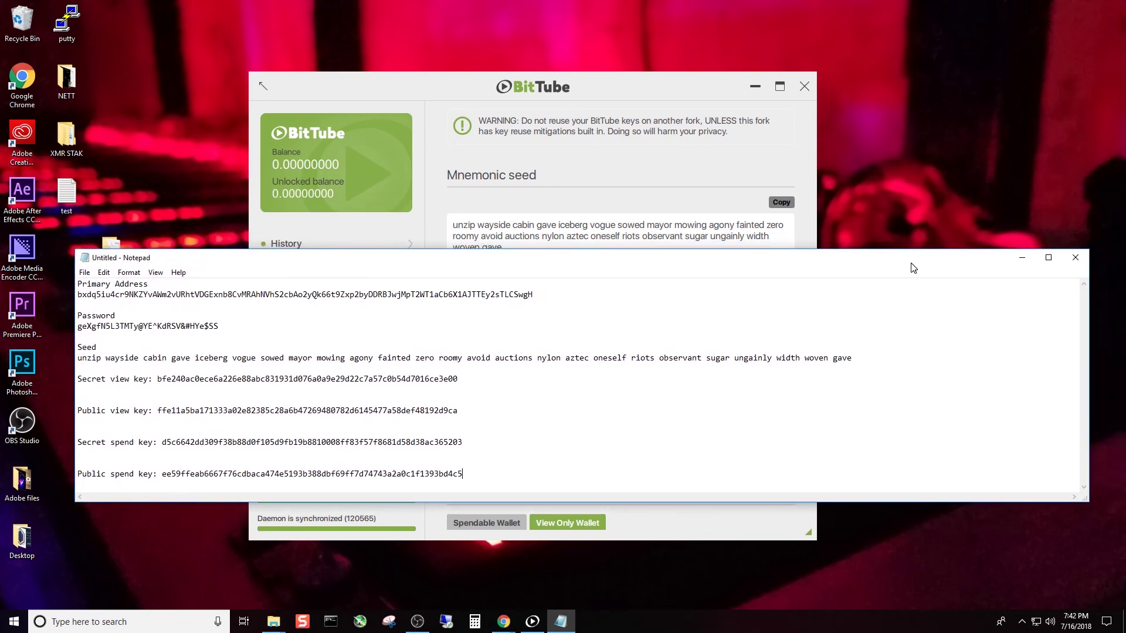
{"action": "left_click", "coordinate": [1021, 258]}
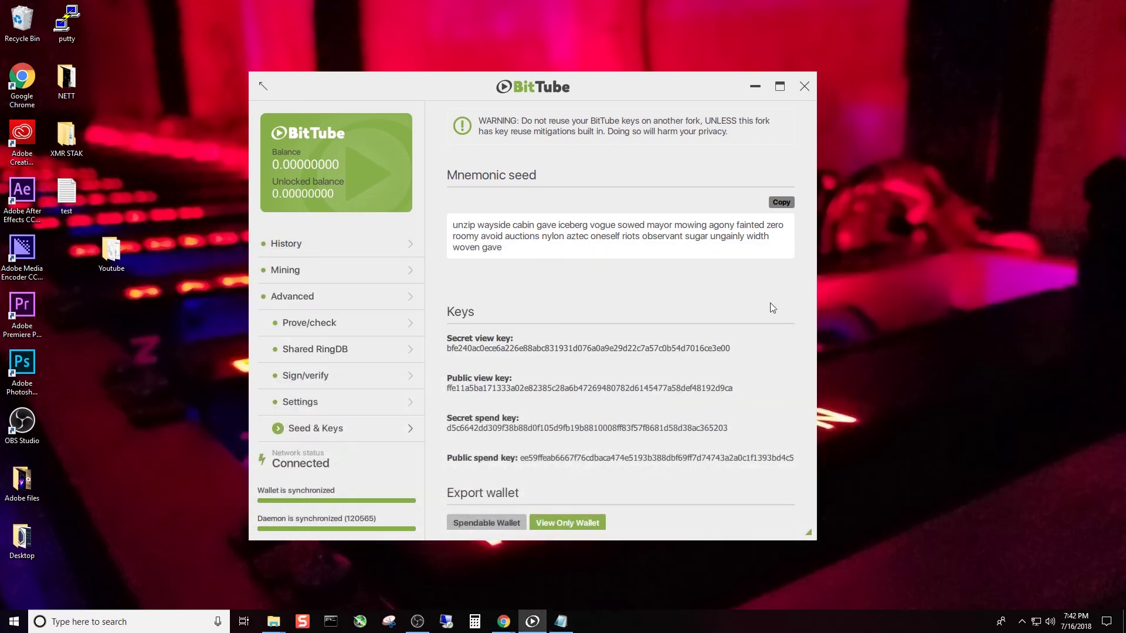
Show the Spendable Wallet QR code on the Seed & Keys page
{"action": "left_click", "coordinate": [487, 522]}
{"action": "scroll", "coordinate": [528, 470], "scroll_direction": "down", "scroll_amount": 2}
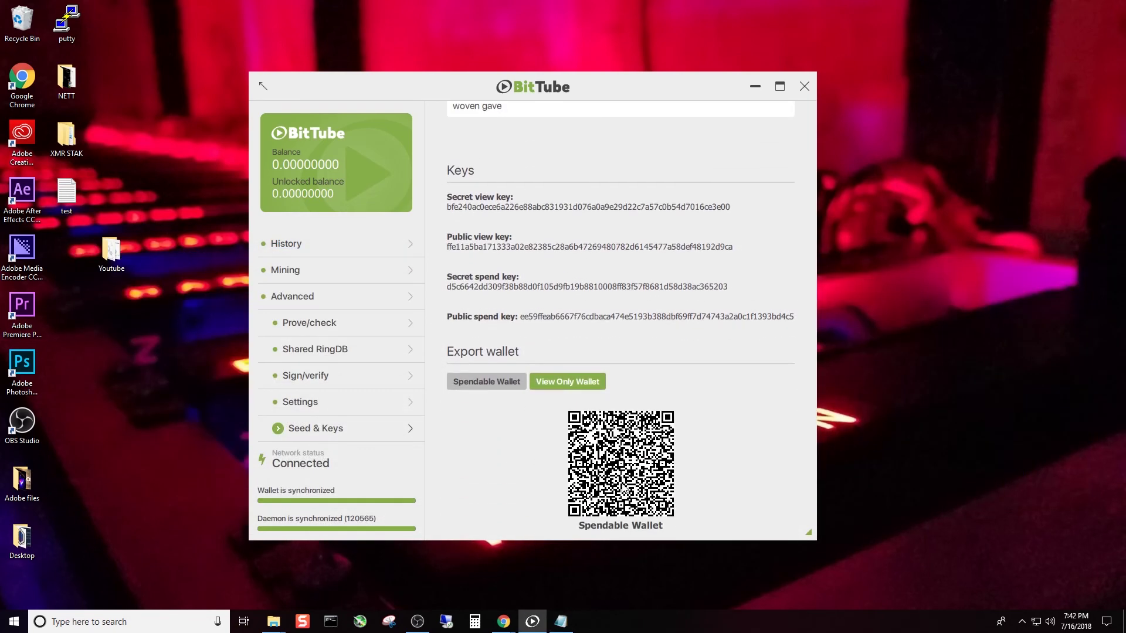
{"action": "scroll", "coordinate": [652, 464], "scroll_direction": "up", "scroll_amount": 3}
{"action": "scroll", "coordinate": [592, 399], "scroll_direction": "down", "scroll_amount": 3}
{"action": "scroll", "coordinate": [579, 319], "scroll_direction": "up", "scroll_amount": 3}
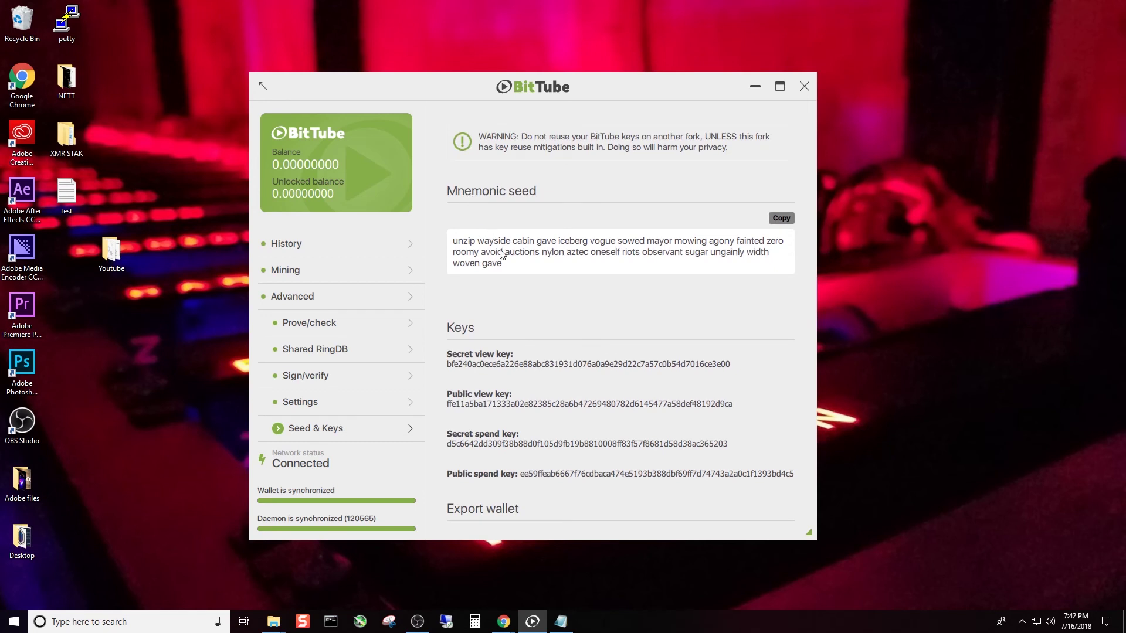
Select the mnemonic seed and bring the Notepad record up beside it to compare
{"action": "left_click_drag", "start_coordinate": [504, 267], "coordinate": [456, 238]}
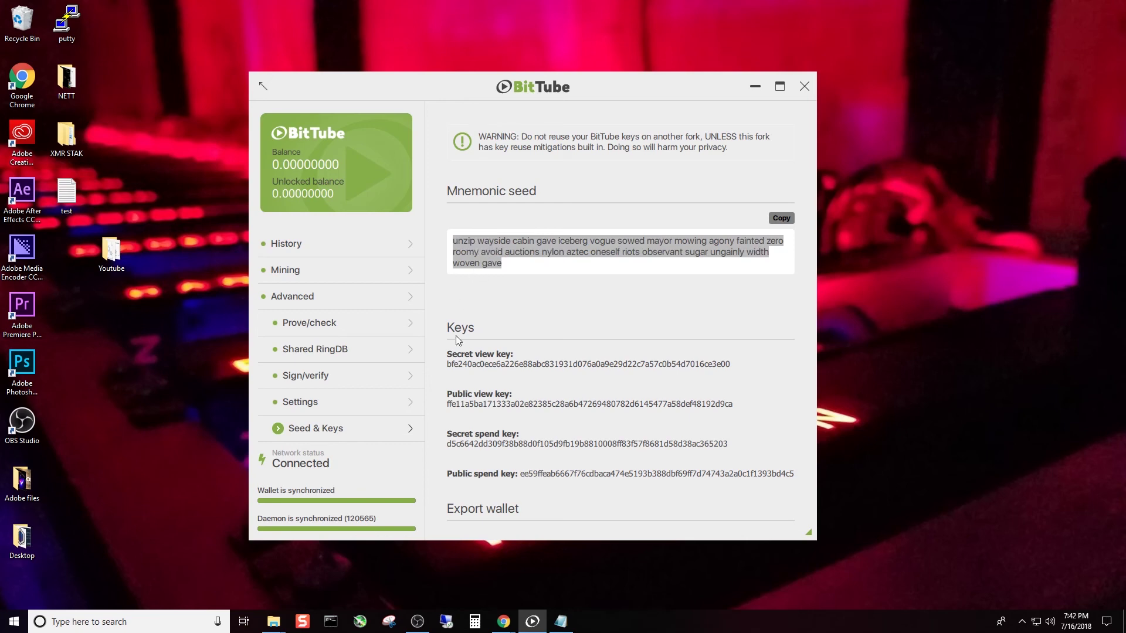
{"action": "left_click", "coordinate": [562, 622]}
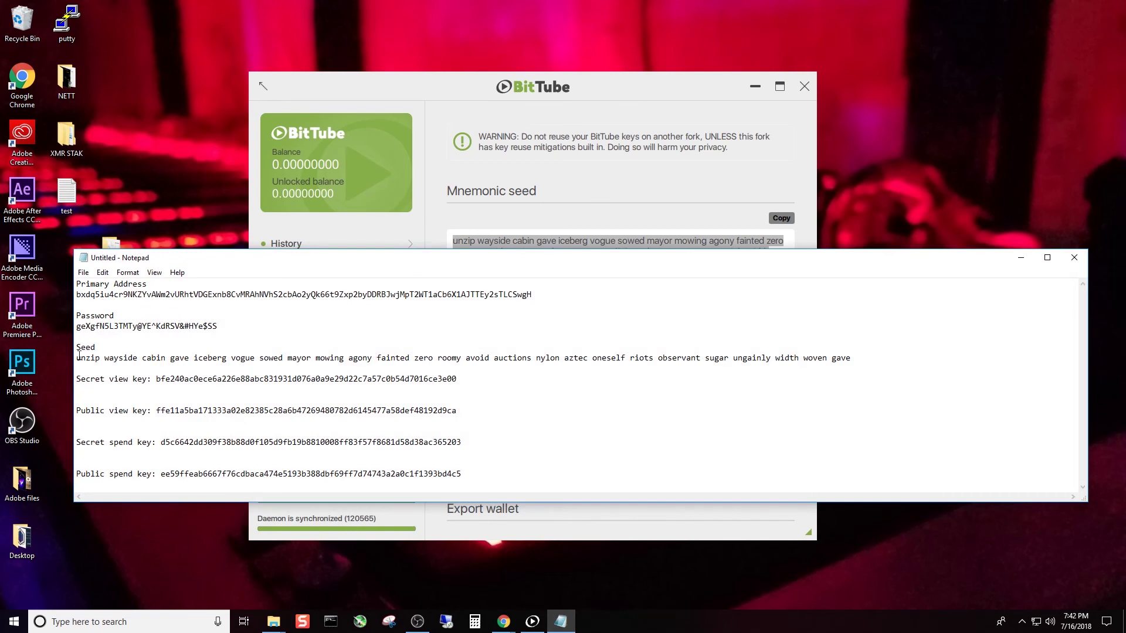
{"action": "left_click_drag", "start_coordinate": [421, 261], "coordinate": [431, 300]}
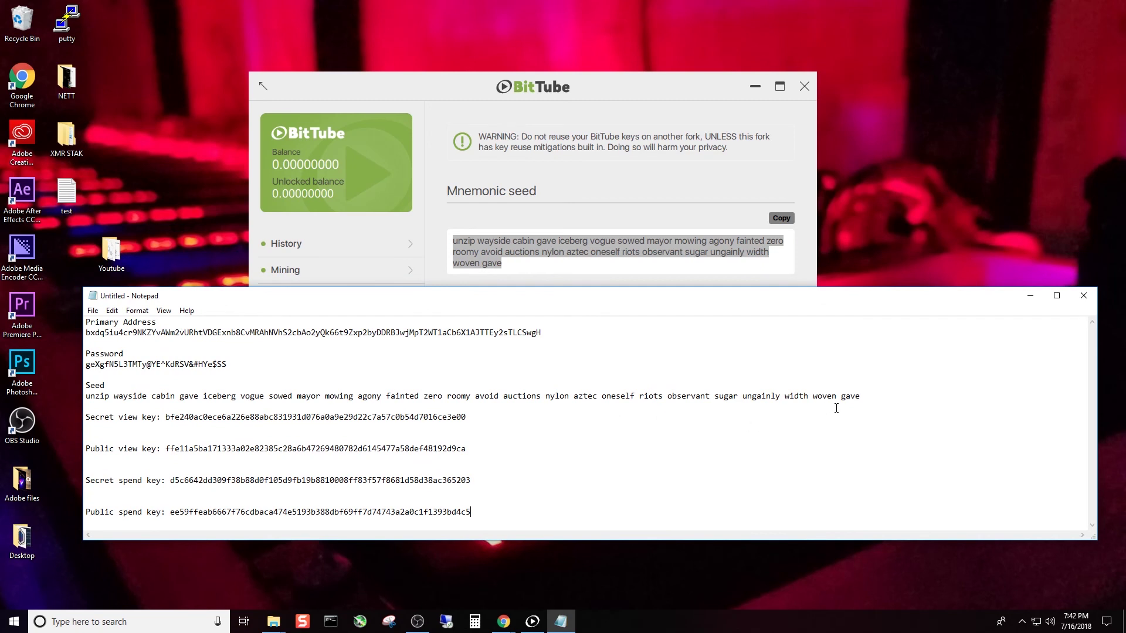
Bring the BitTube Seed & Keys page in front of Notepad, then switch to OBS Studio
{"action": "left_click", "coordinate": [410, 261]}
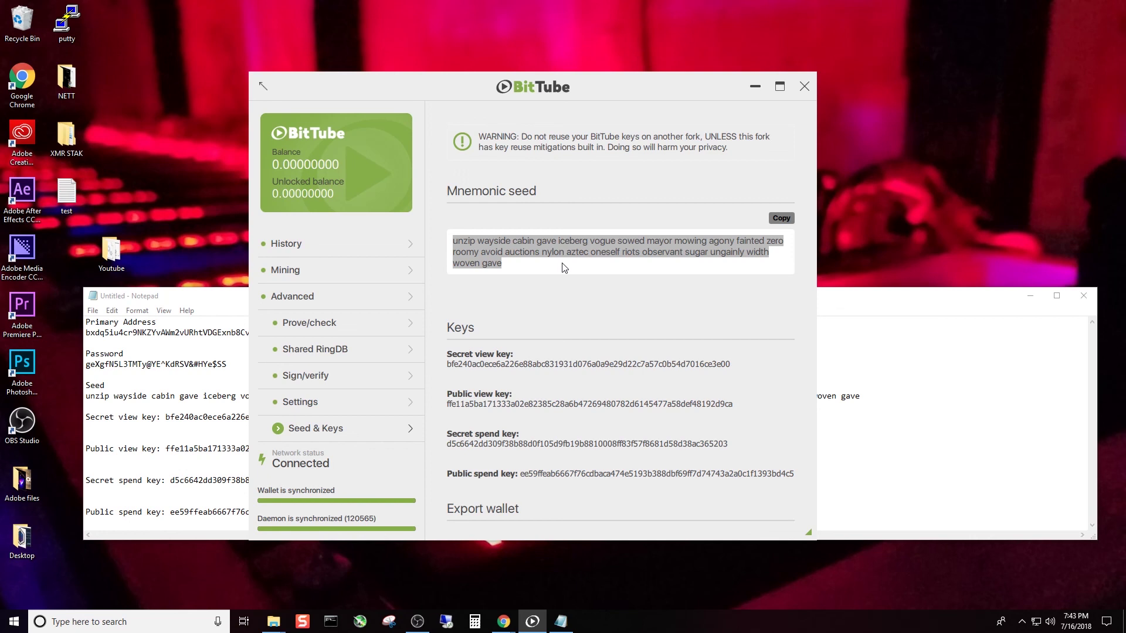
{"action": "key", "text": "alt+Tab"}
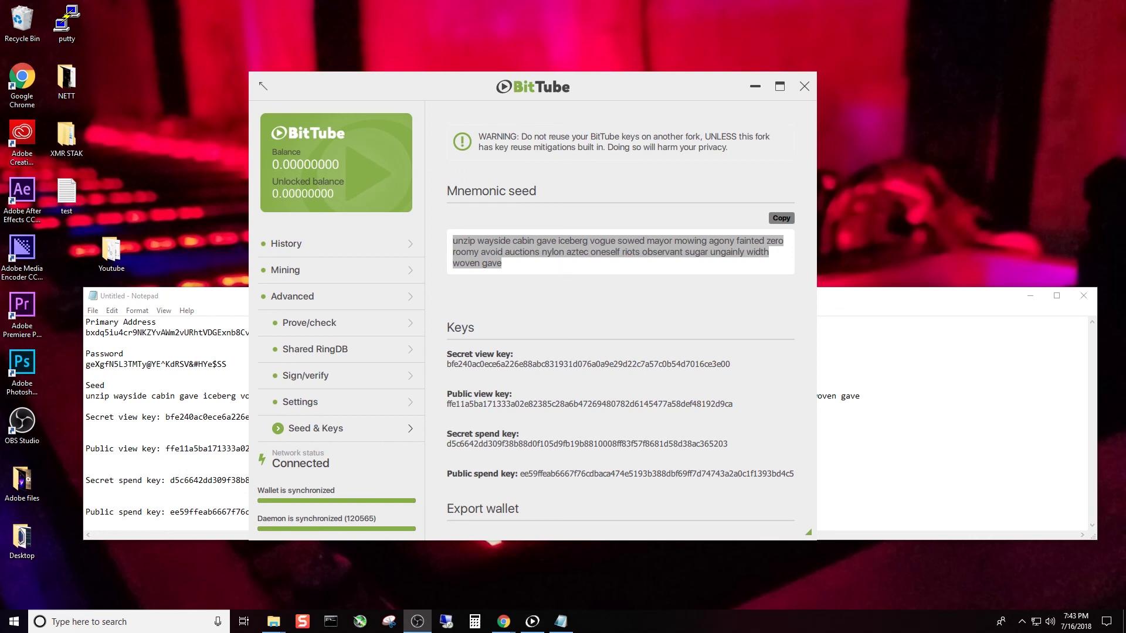